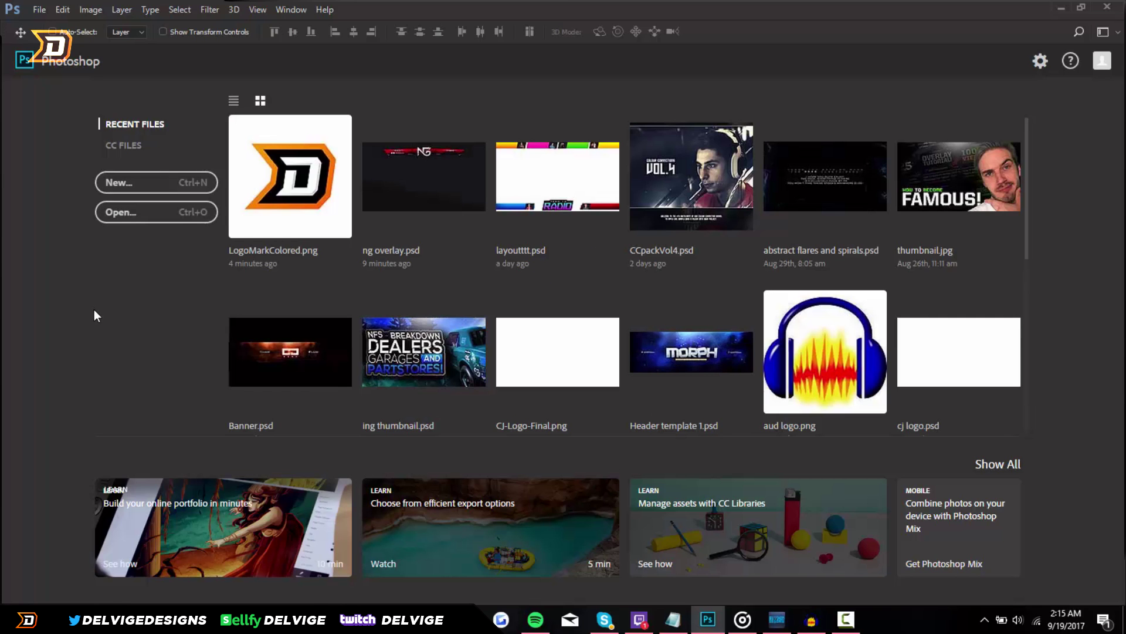
Step: Create a new 1920 × 1080 px, 72 ppi document with a white background from the Clipboard preset
{"action": "left_click", "coordinate": [39, 10]}
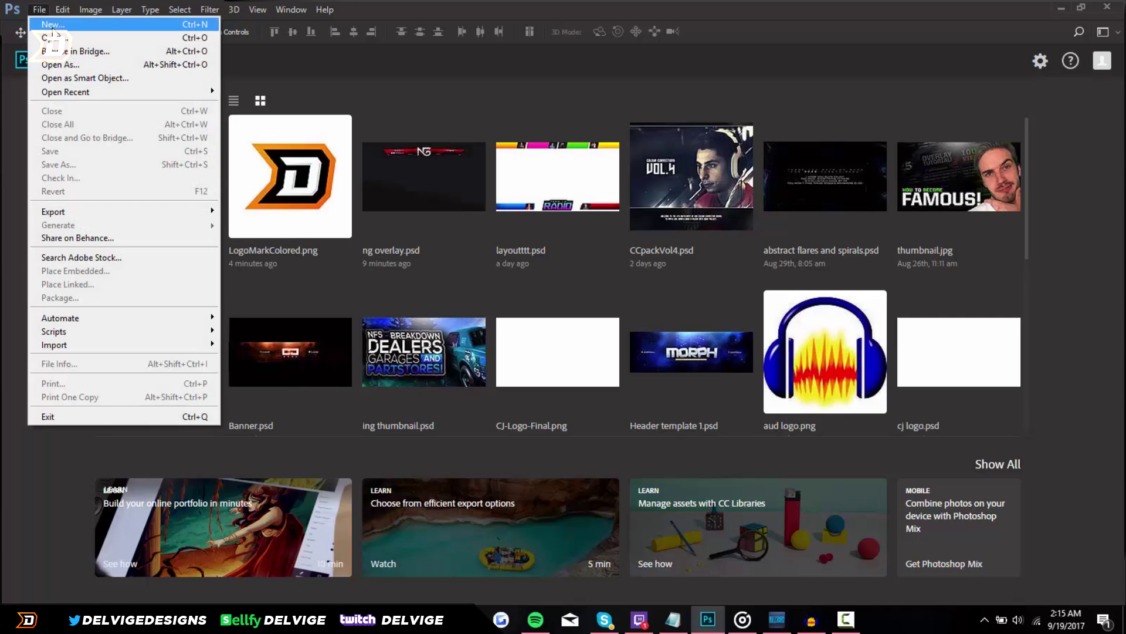
{"action": "left_click", "coordinate": [5, 225]}
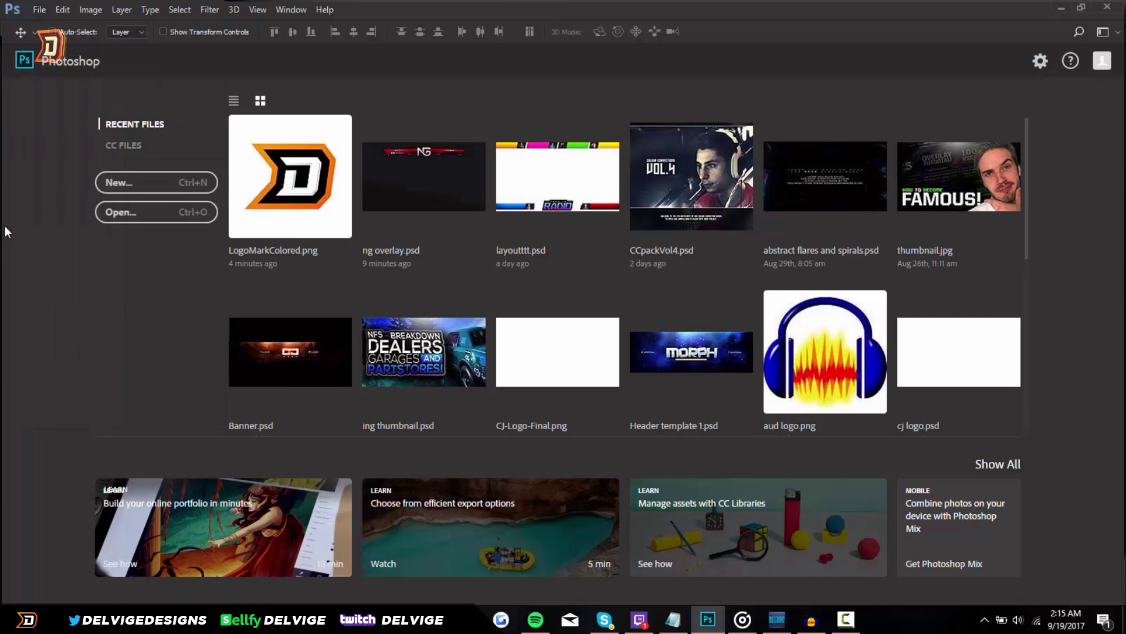
{"action": "left_click", "coordinate": [140, 190]}
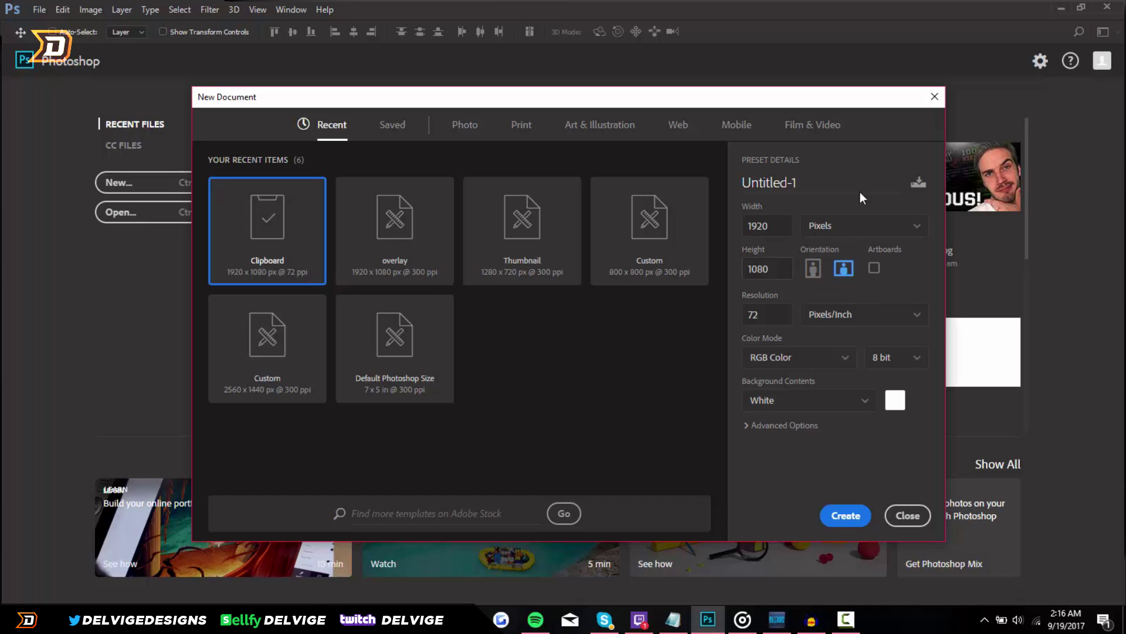
{"action": "left_click", "coordinate": [861, 520]}
{"action": "scroll", "coordinate": [452, 322], "scroll_direction": "down", "scroll_amount": 2}
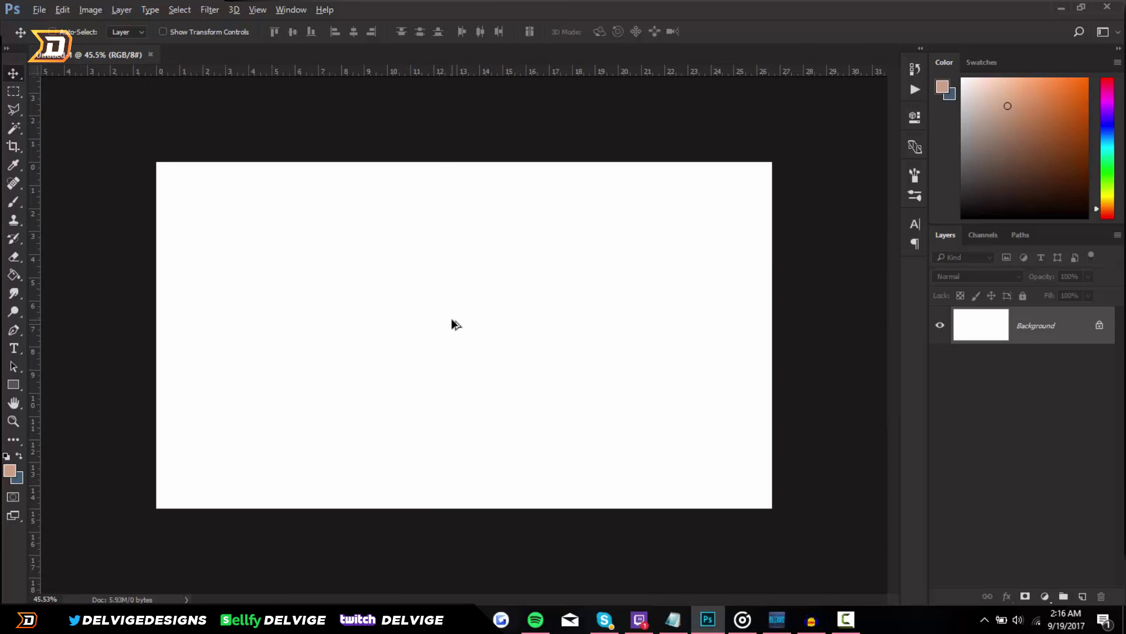
{"action": "scroll", "coordinate": [453, 322], "scroll_direction": "up", "scroll_amount": 1}
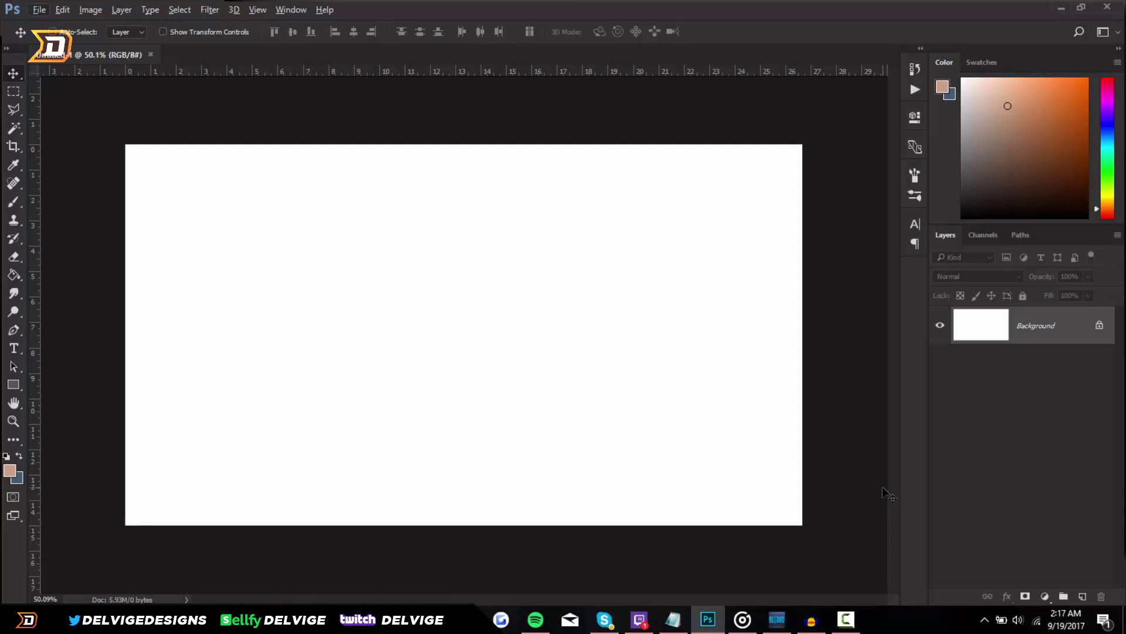
Step: Paste the game screenshot as Layer 1 and delete the white Background layer
{"action": "key", "text": "ctrl+v"}
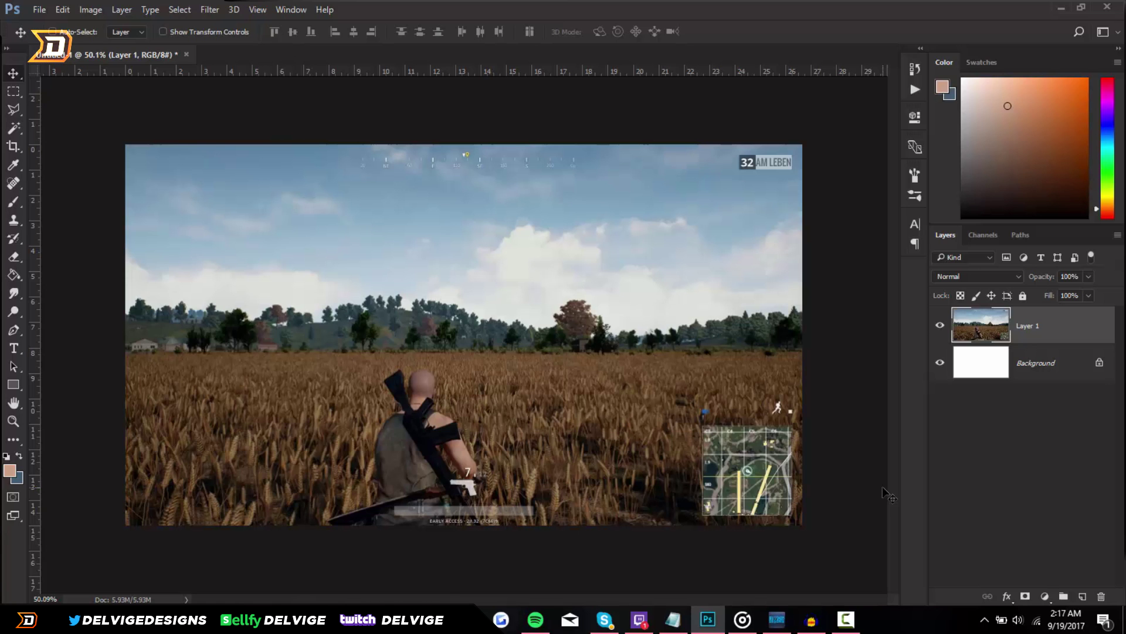
{"action": "key", "text": "alt+bracketleft"}
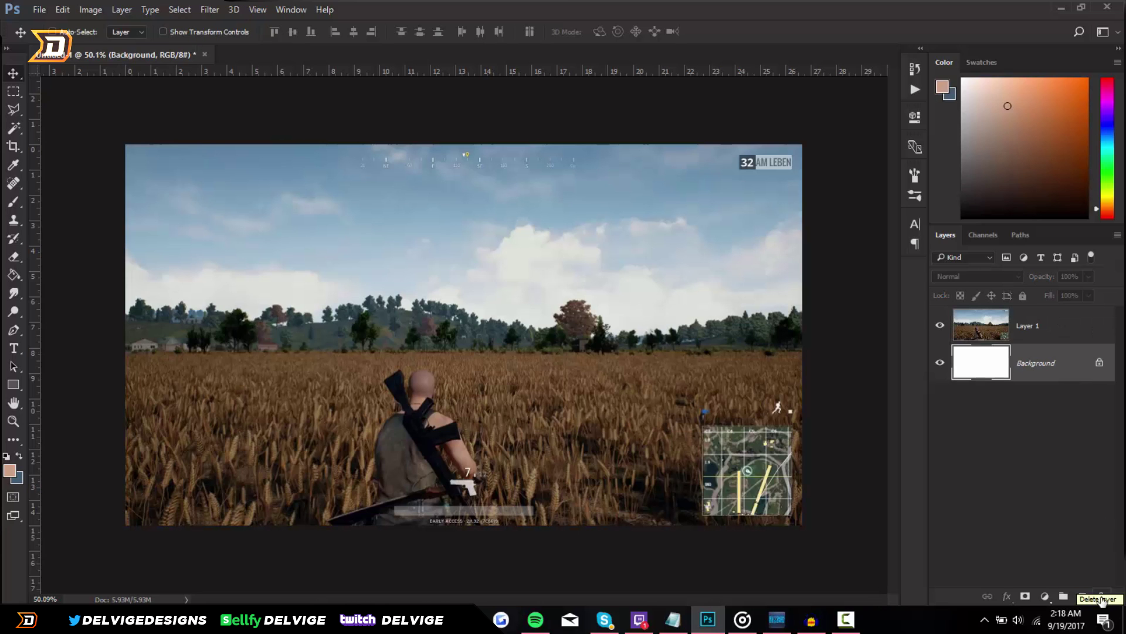
{"action": "left_click", "coordinate": [1101, 596]}
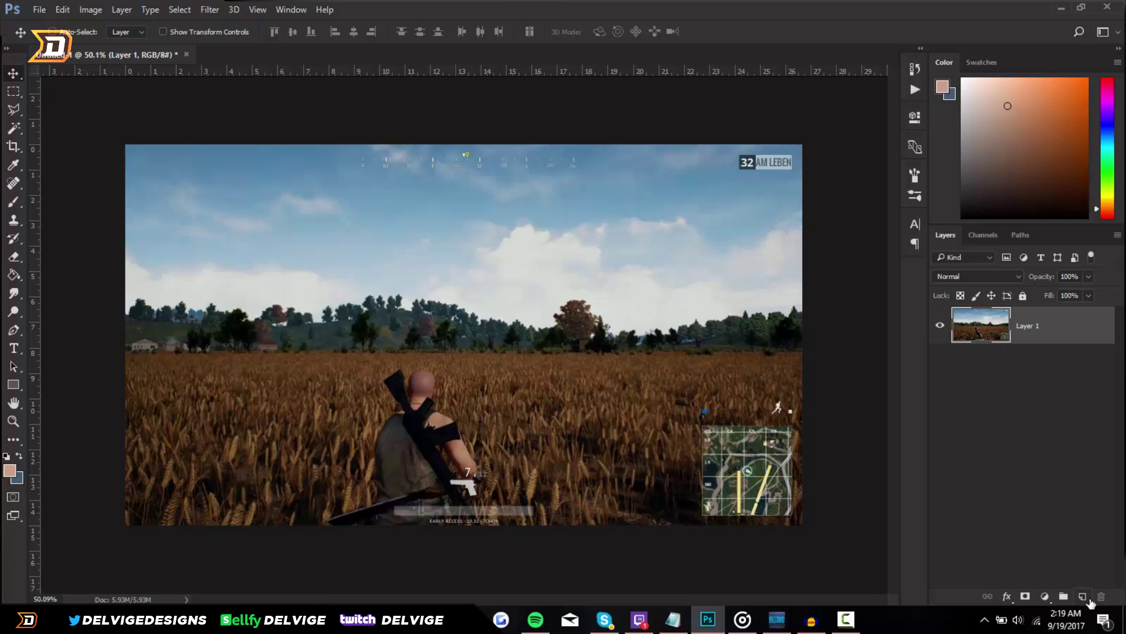
Step: Add a new layer and type DELVIGE in the Cartoonist font over the sky
{"action": "left_click", "coordinate": [1083, 597]}
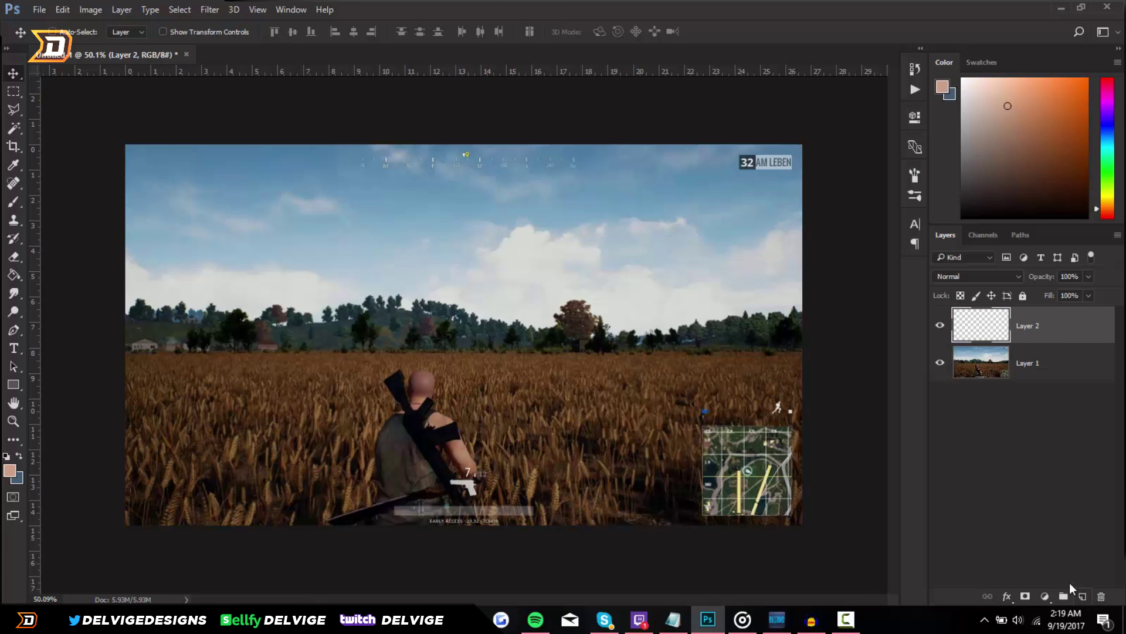
{"action": "left_click", "coordinate": [13, 348]}
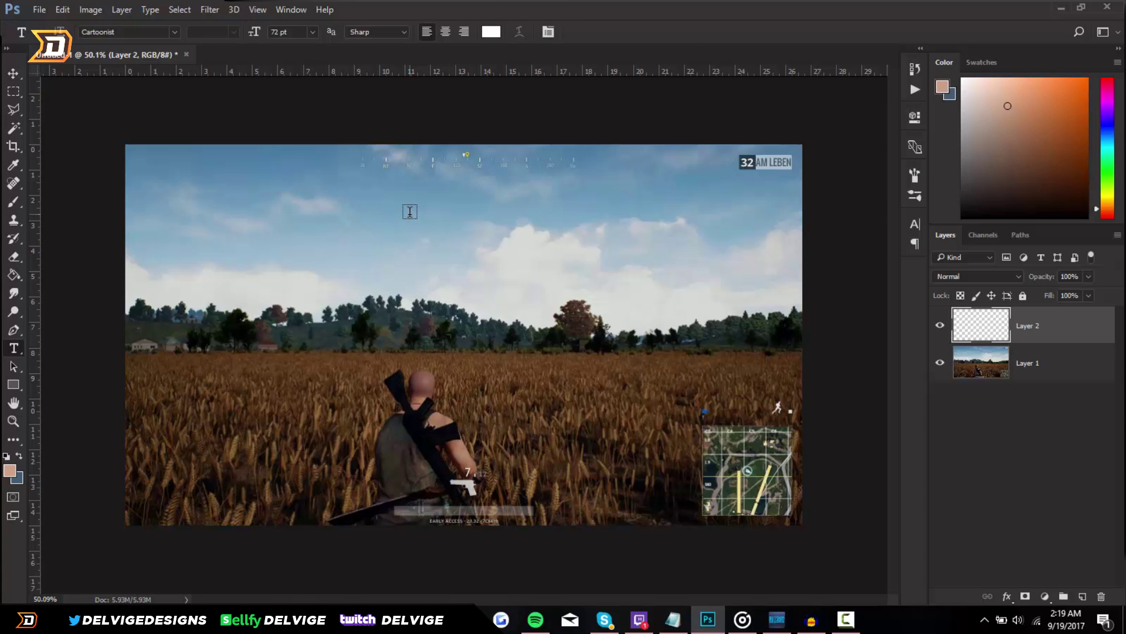
{"action": "left_click", "coordinate": [174, 32]}
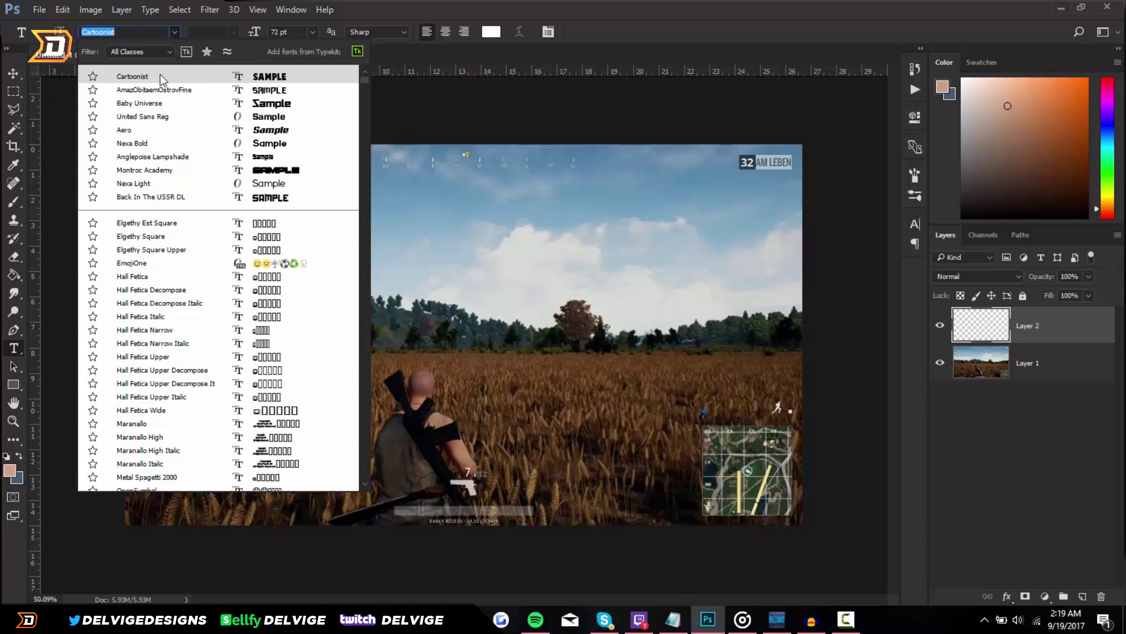
{"action": "left_click", "coordinate": [174, 35]}
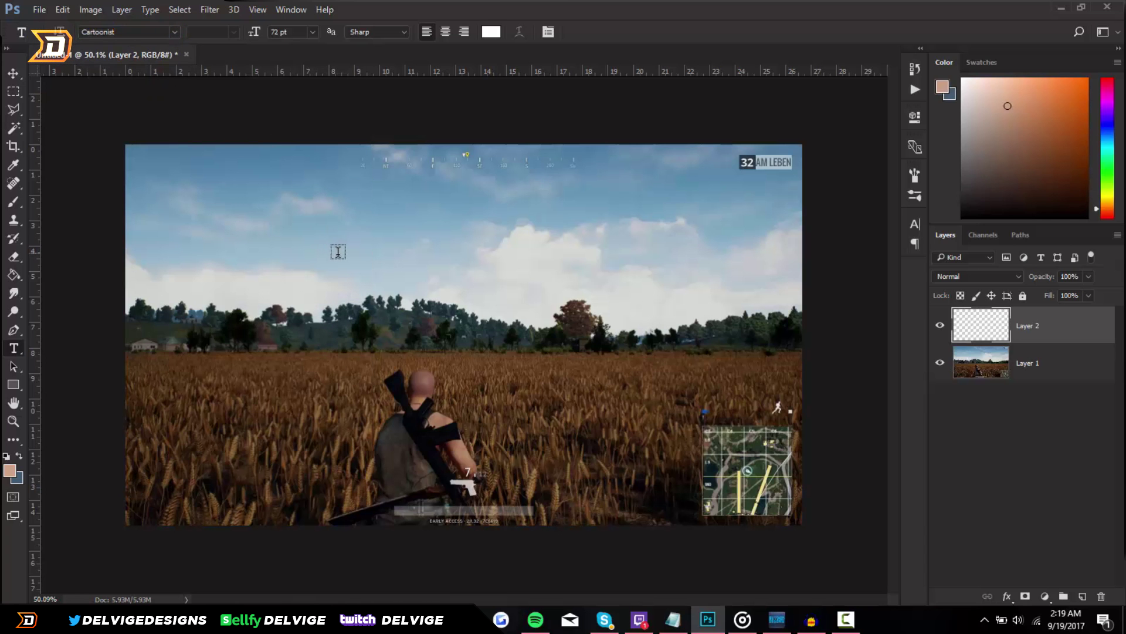
{"action": "left_click", "coordinate": [308, 270]}
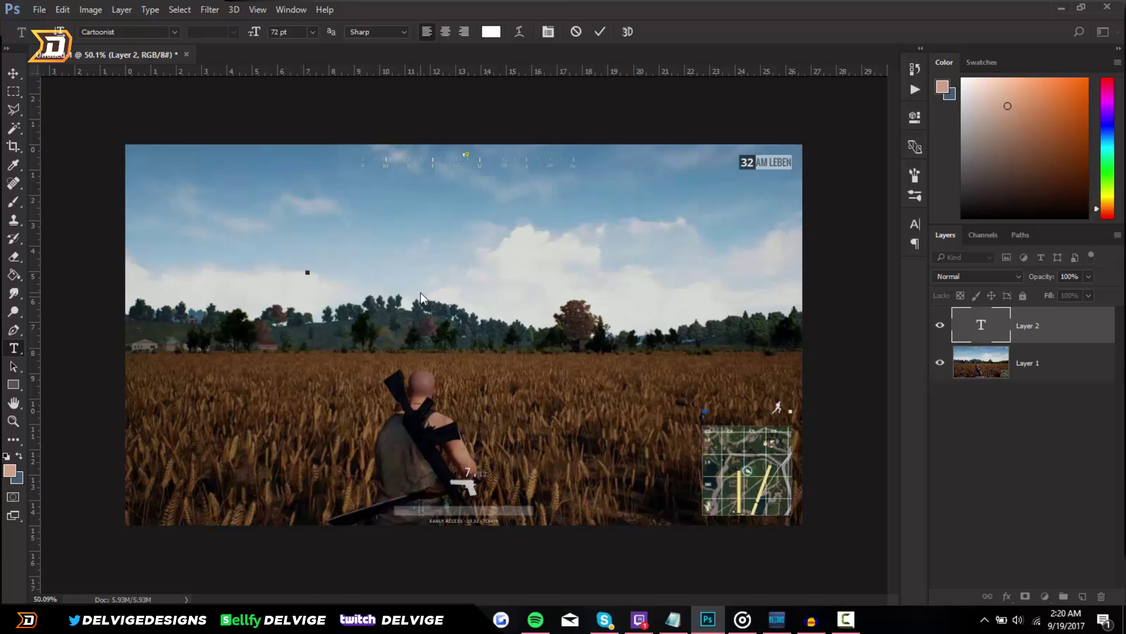
{"action": "type", "text": "DELVIGE"}
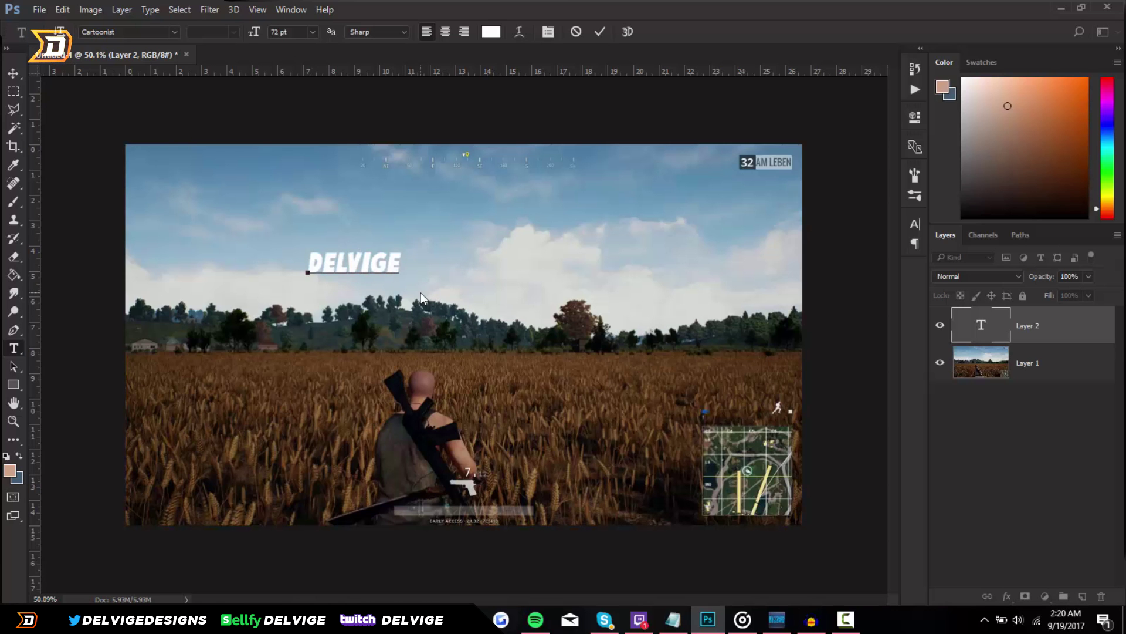
{"action": "left_click", "coordinate": [599, 33]}
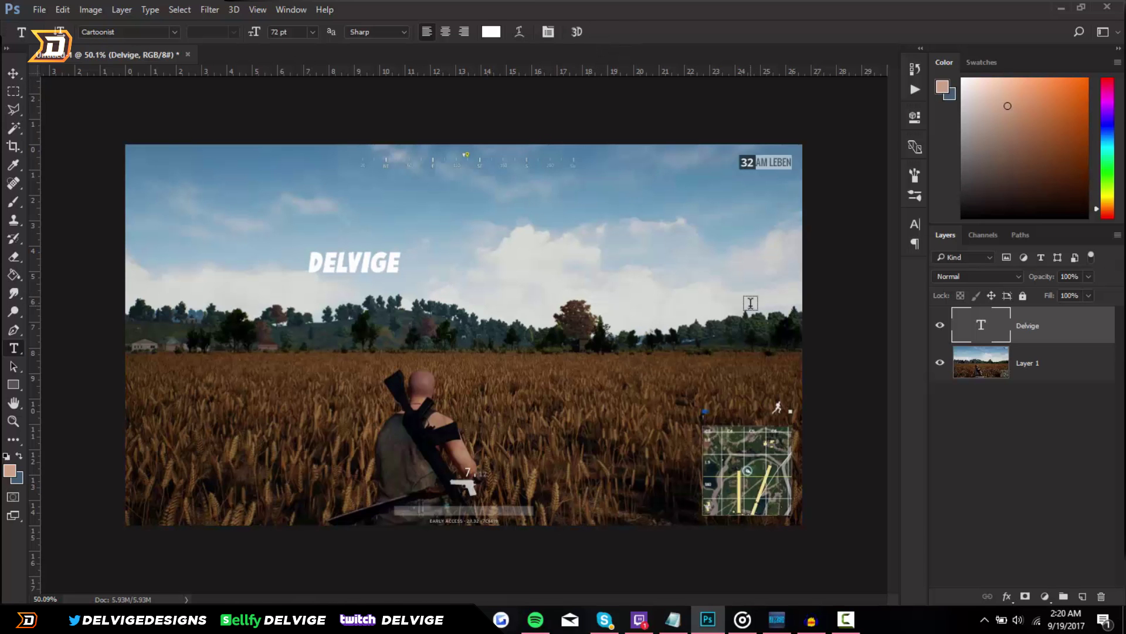
Step: Scale DELVIGE to about twice its size and centre it on the canvas
{"action": "key", "text": "ctrl+t"}
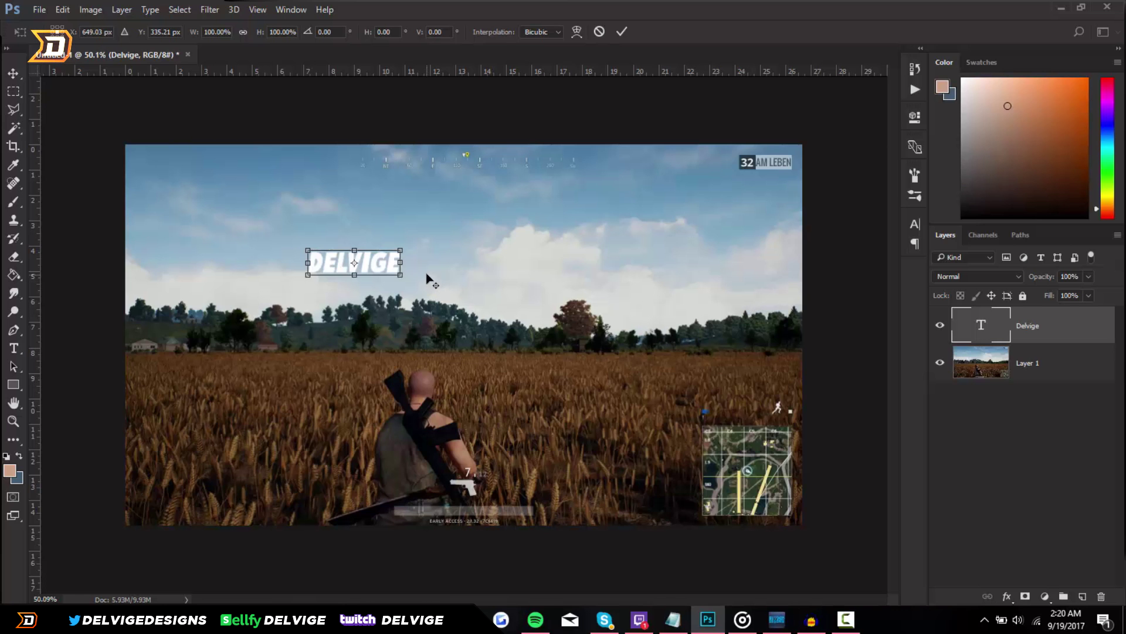
{"action": "left_click_drag", "start_coordinate": [402, 249], "coordinate": [553, 186]}
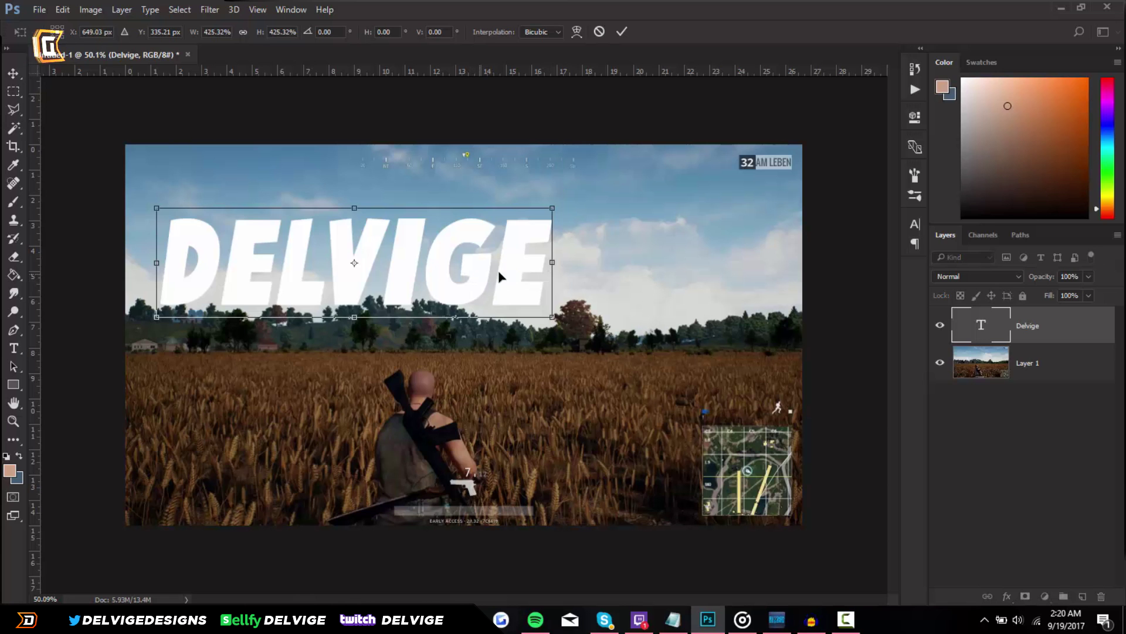
{"action": "left_click_drag", "start_coordinate": [505, 277], "coordinate": [625, 277]}
{"action": "key", "text": "Return"}
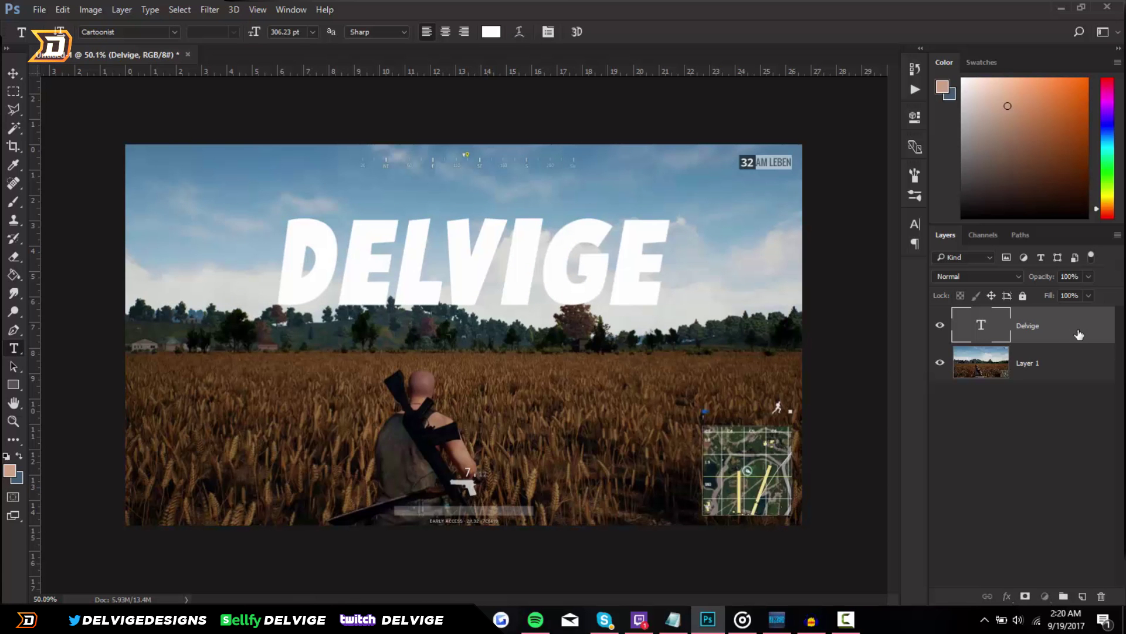
Step: Give the DELVIGE text a thick black Stroke outline
{"action": "double_click", "coordinate": [1080, 336]}
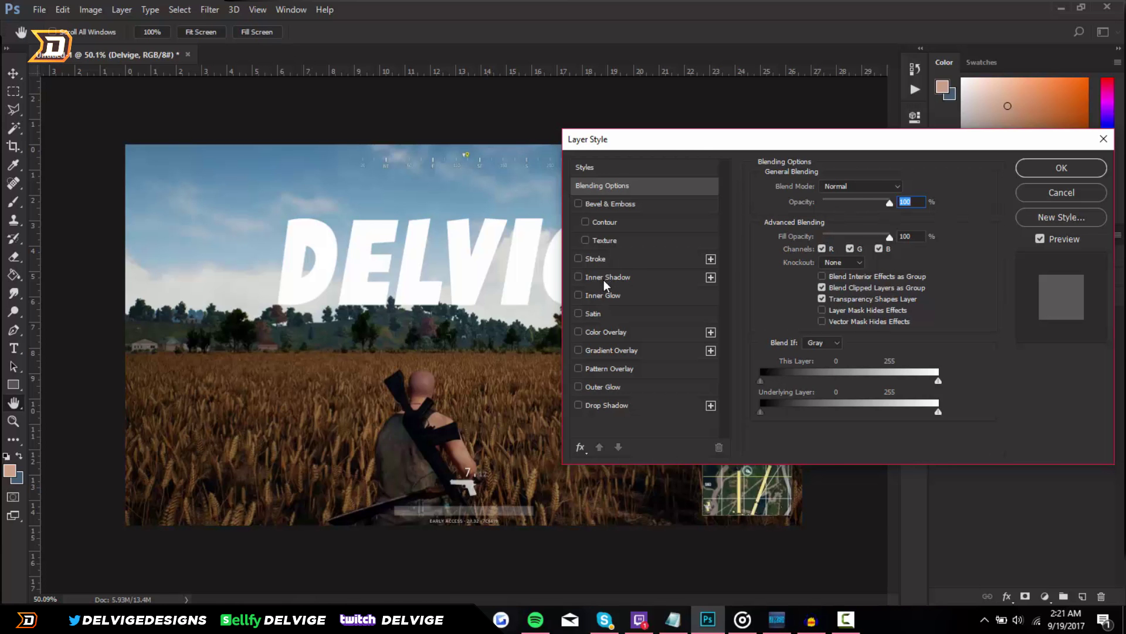
{"action": "left_click", "coordinate": [604, 261]}
{"action": "left_click_drag", "start_coordinate": [811, 186], "coordinate": [821, 186]}
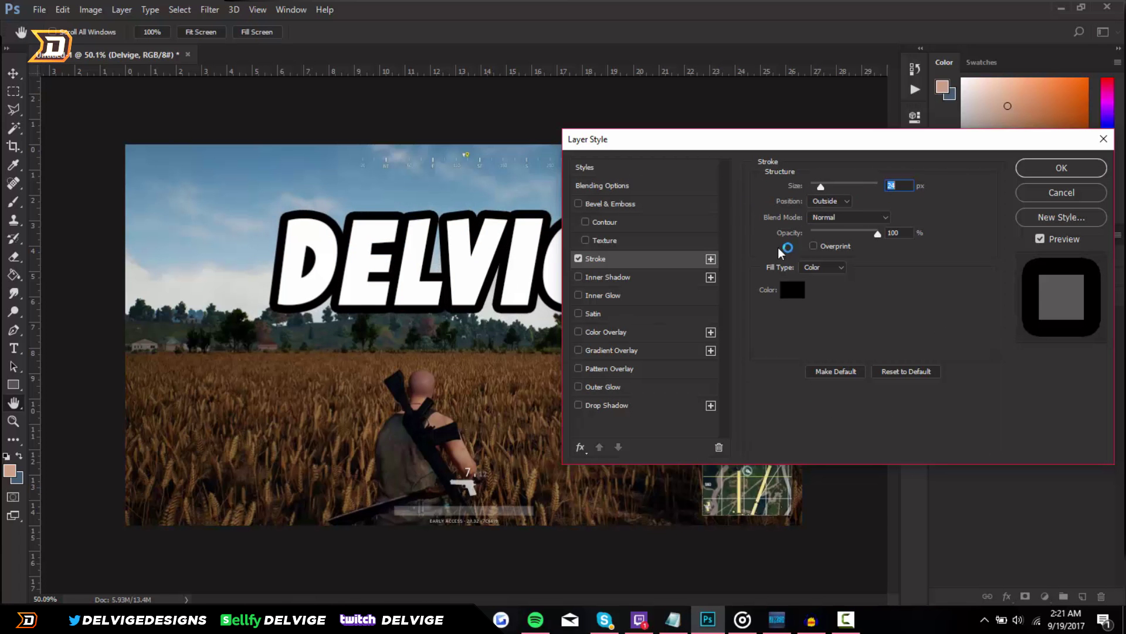
{"action": "left_click", "coordinate": [1059, 168]}
Step: Try shrinking DELVIGE, then cancel and undo to keep its original size
{"action": "key", "text": "ctrl+t"}
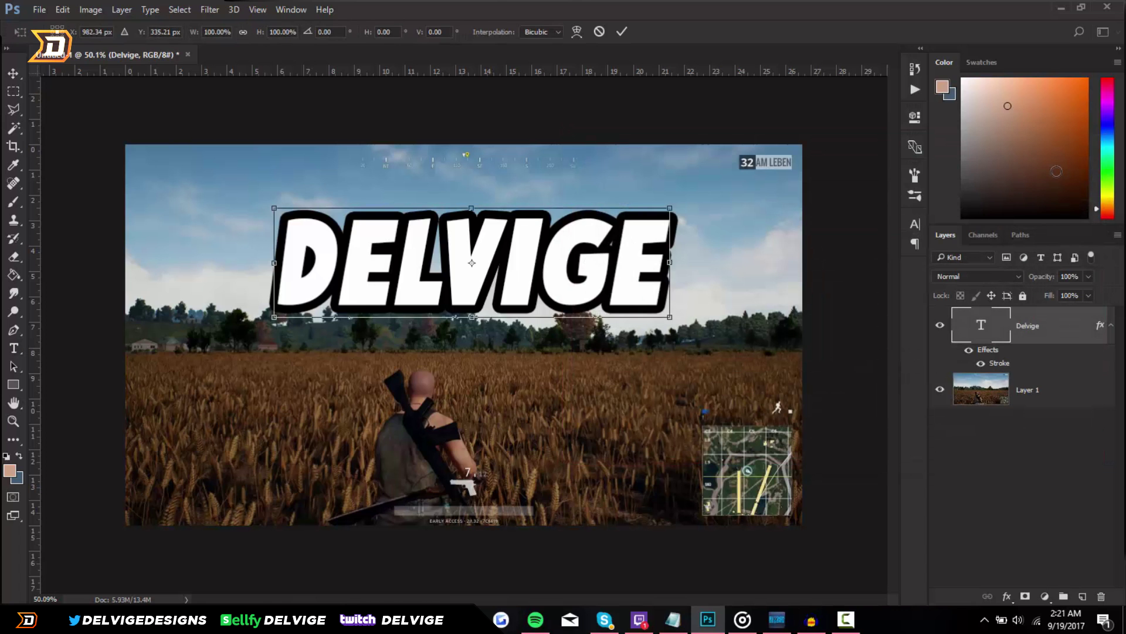
{"action": "left_click_drag", "start_coordinate": [668, 202], "coordinate": [504, 252]}
{"action": "left_click", "coordinate": [622, 32]}
{"action": "key", "text": "ctrl+z"}
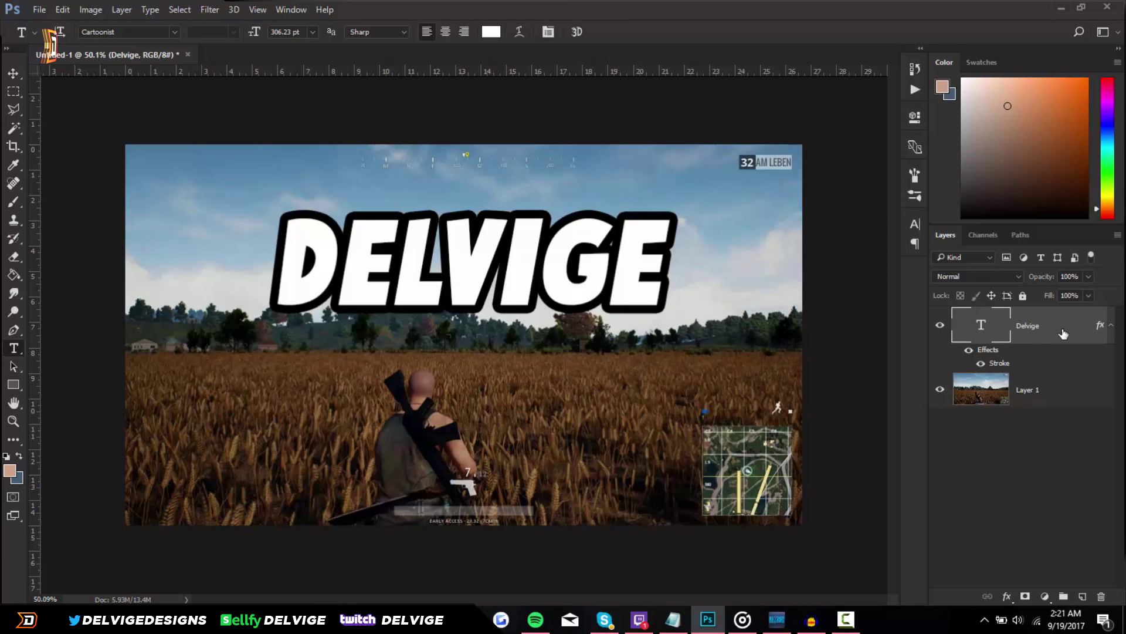
{"action": "key", "text": "h"}
Step: Thin the black stroke to 8 px and enable Gradient Overlay on the text
{"action": "double_click", "coordinate": [1056, 325]}
{"action": "left_click", "coordinate": [605, 259]}
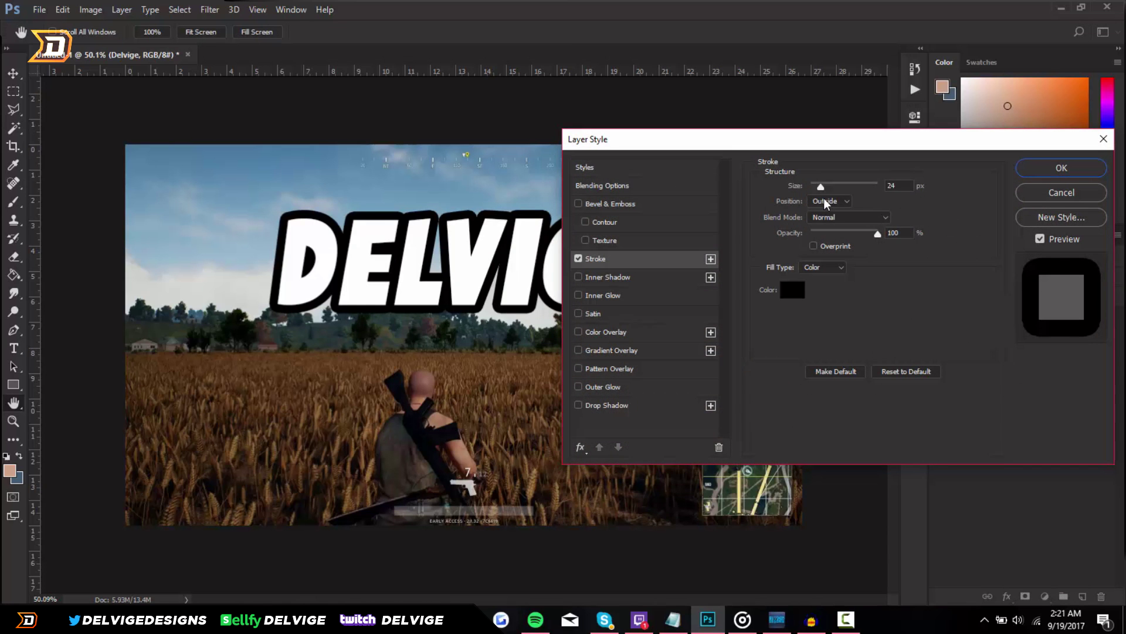
{"action": "left_click_drag", "start_coordinate": [822, 187], "coordinate": [816, 188]}
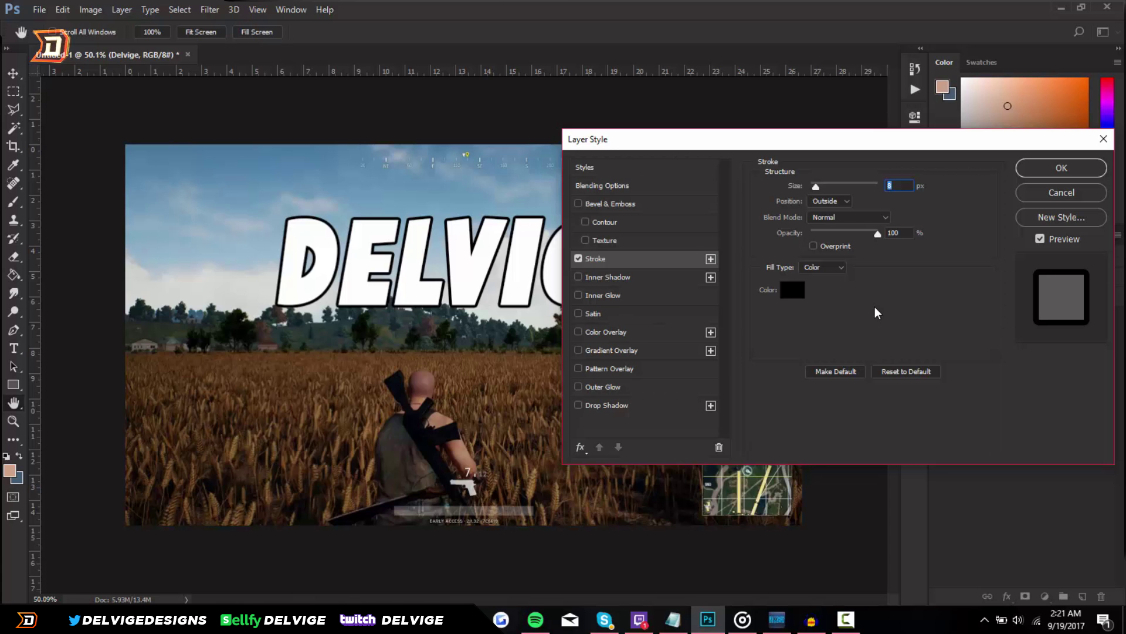
{"action": "left_click", "coordinate": [607, 352]}
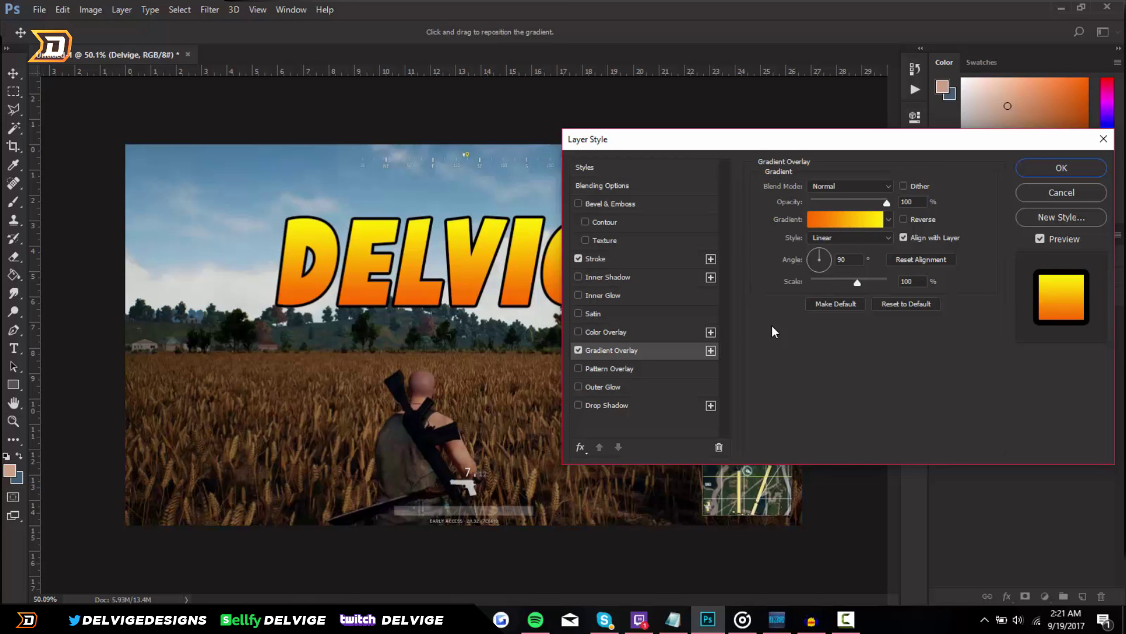
Step: Apply the Orange-yellow gradient preset, then enable Inner Glow and Bevel & Emboss
{"action": "left_click", "coordinate": [866, 219]}
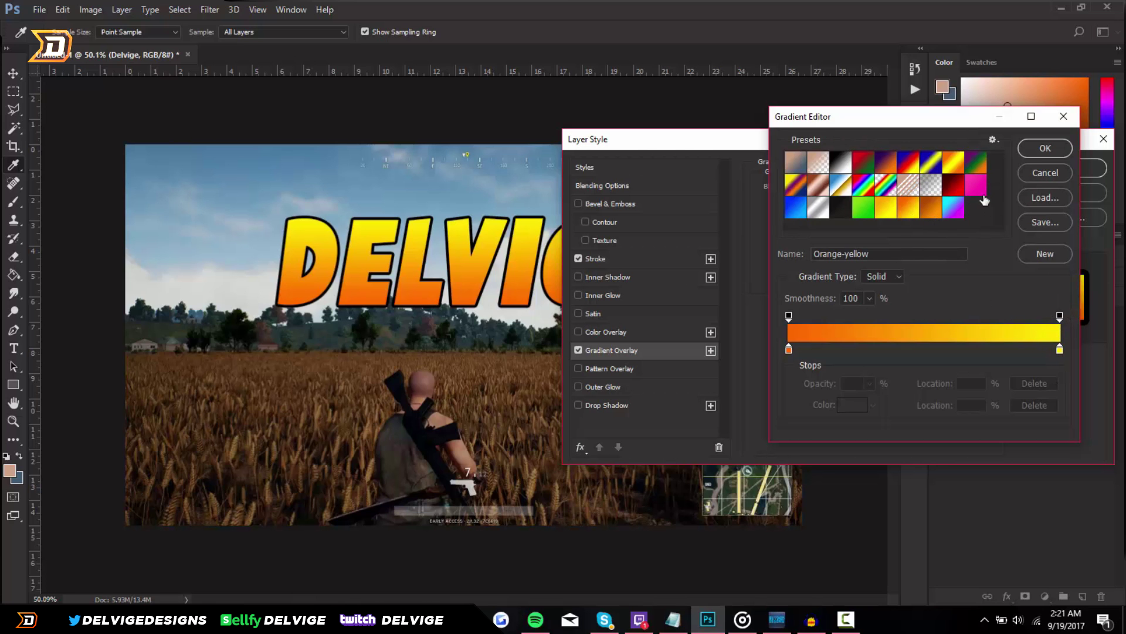
{"action": "left_click", "coordinate": [1033, 150]}
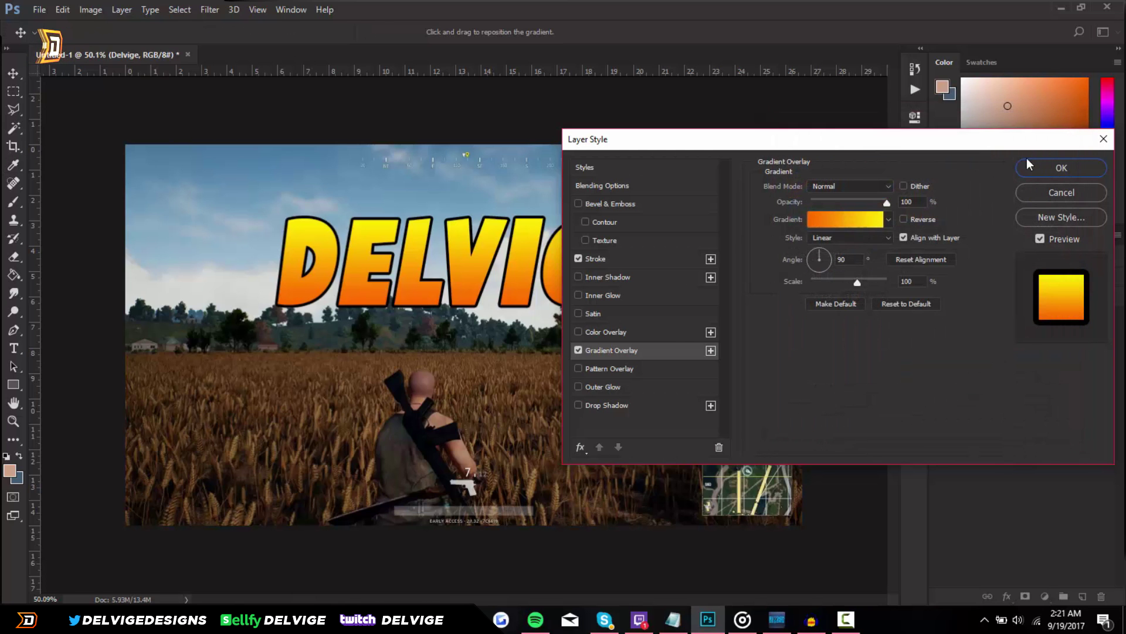
{"action": "left_click", "coordinate": [620, 299]}
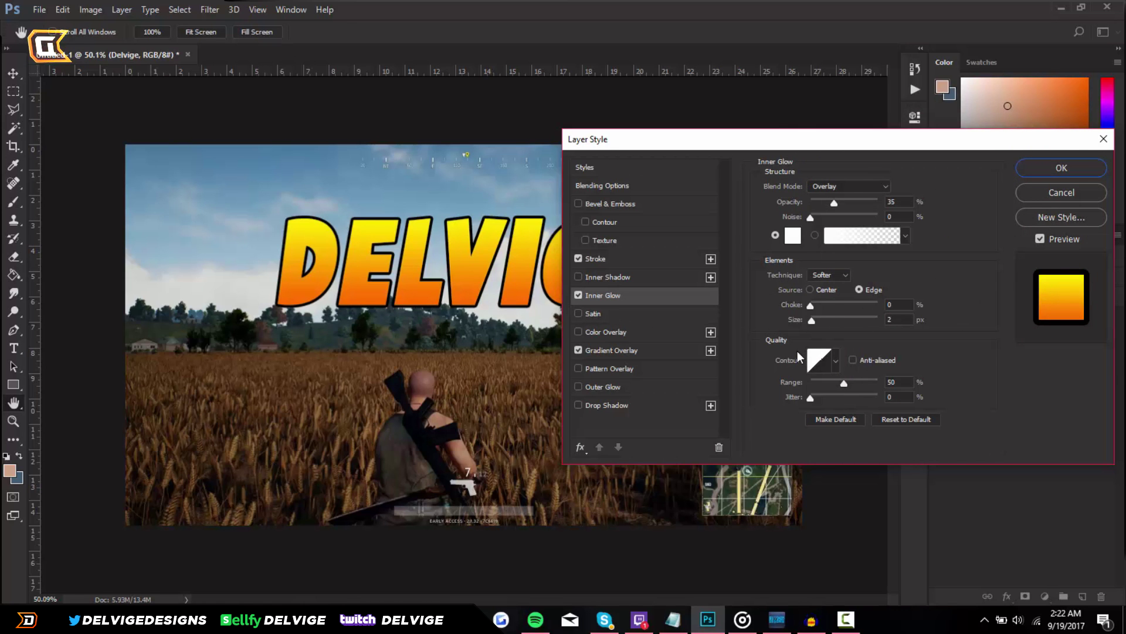
{"action": "left_click", "coordinate": [610, 204]}
Step: Apply the layer effects and reopen the Delvige layer style settings
{"action": "left_click", "coordinate": [1061, 167]}
{"action": "scroll", "coordinate": [552, 181], "scroll_direction": "up", "scroll_amount": 5}
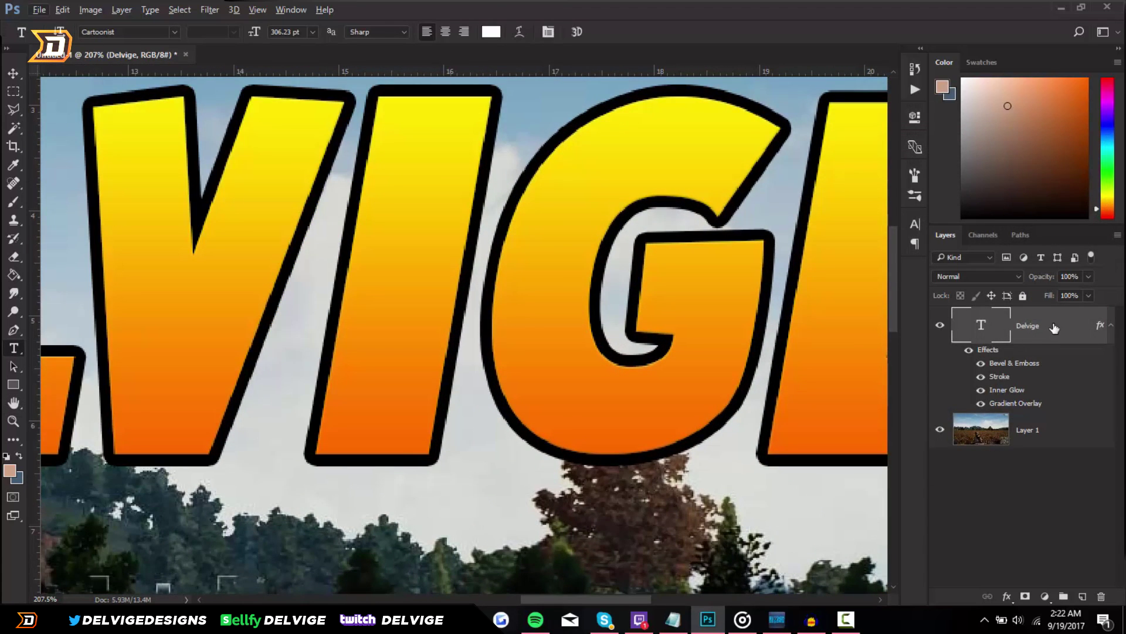
{"action": "double_click", "coordinate": [1054, 328]}
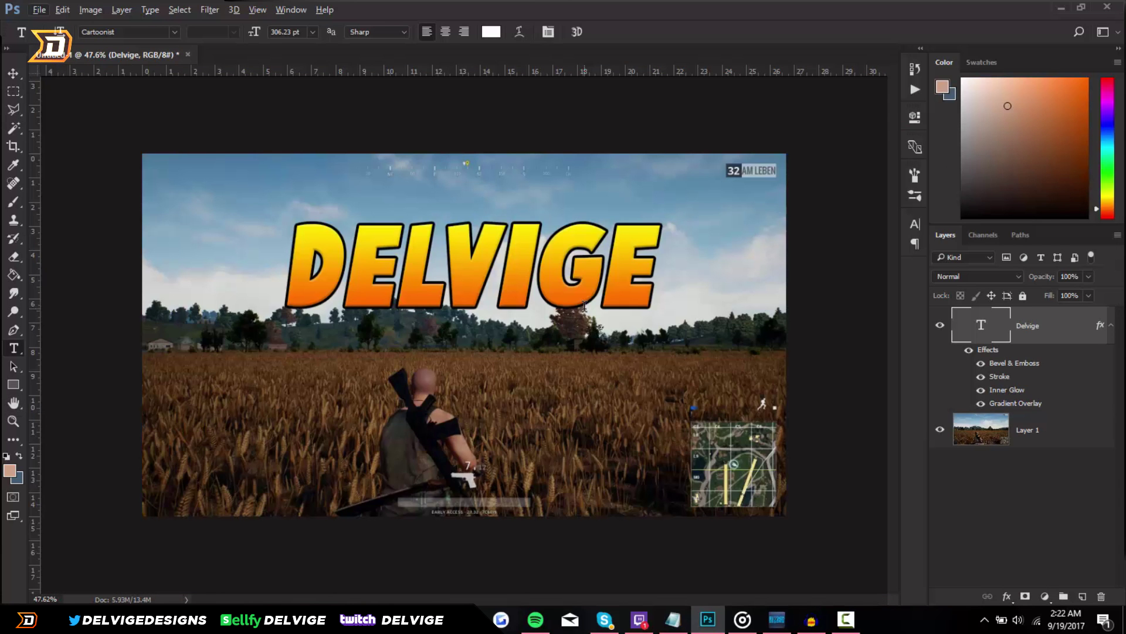
Step: Scale DELVIGE down to about a quarter of its size
{"action": "key", "text": "ctrl+t"}
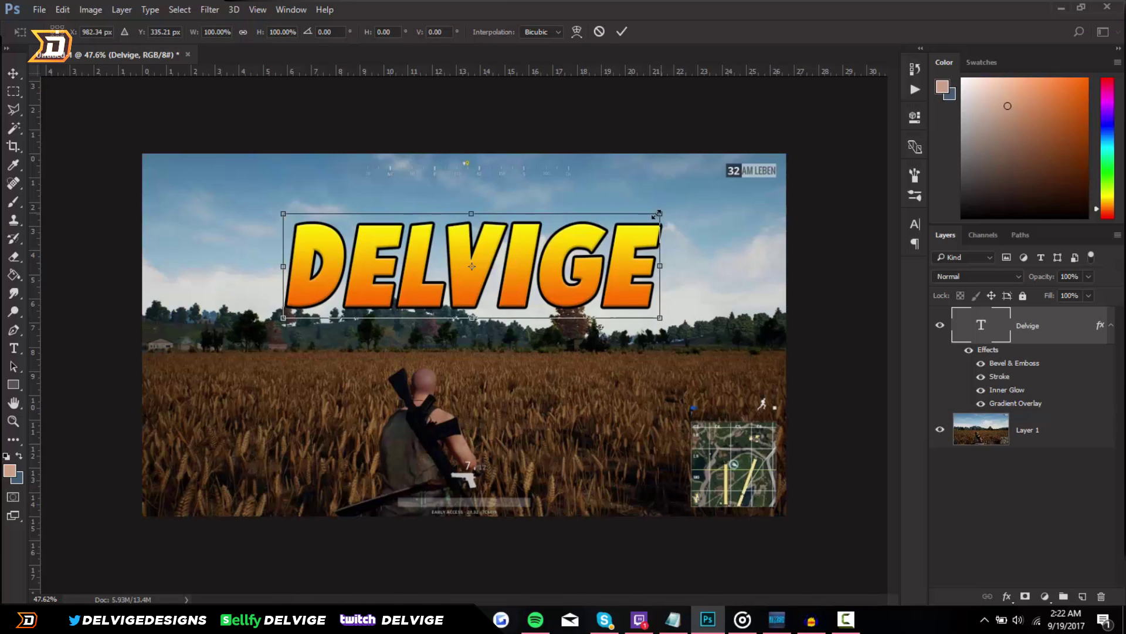
{"action": "left_click_drag", "start_coordinate": [660, 213], "coordinate": [498, 258]}
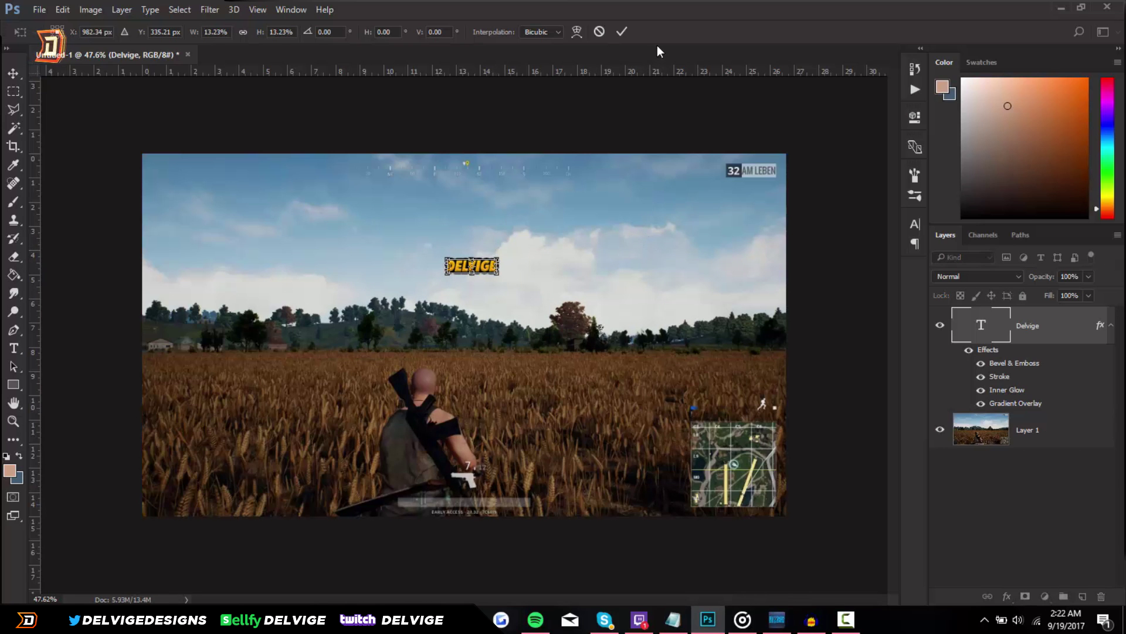
{"action": "left_click", "coordinate": [622, 32]}
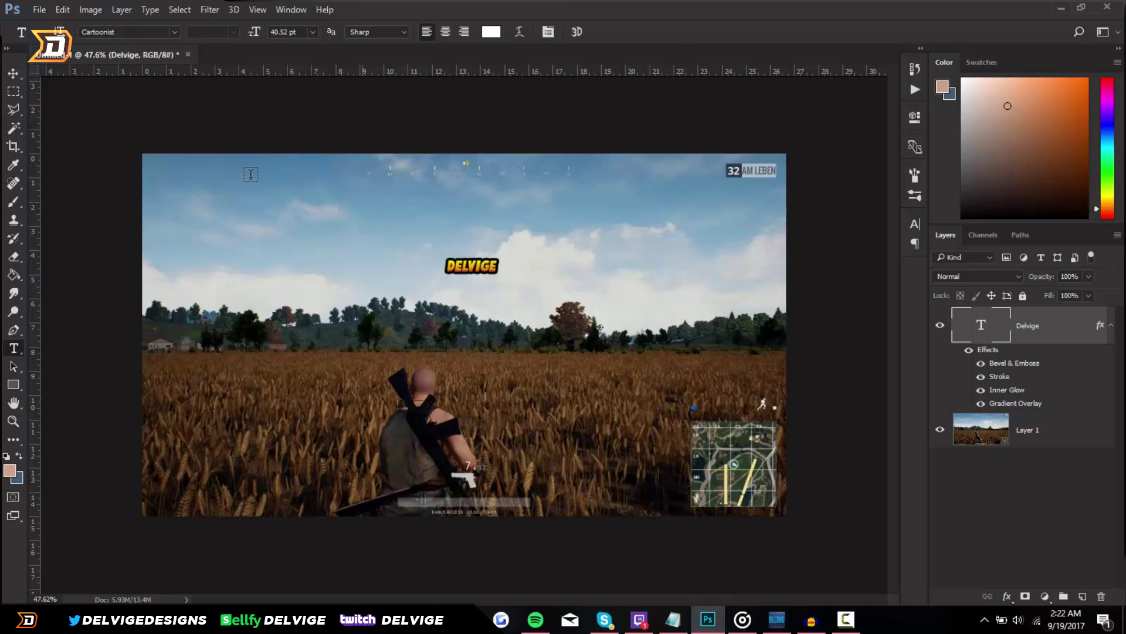
{"action": "left_click", "coordinate": [13, 73]}
Step: Drag DELVIGE into the top-left corner and fine-tune its position while zoomed in
{"action": "left_click_drag", "start_coordinate": [589, 238], "coordinate": [236, 186]}
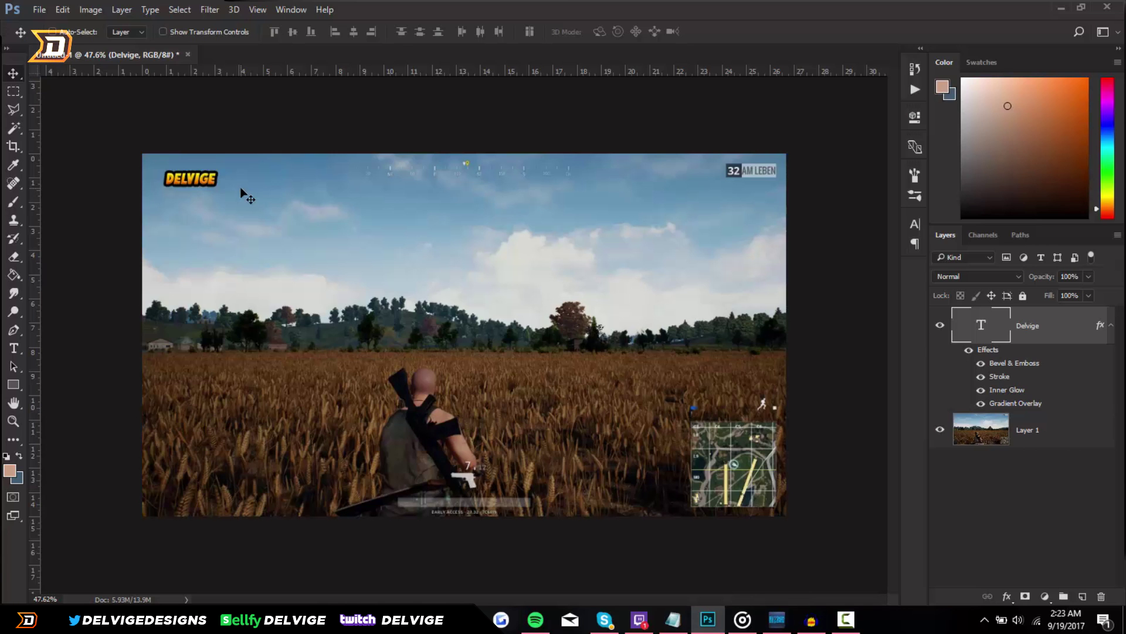
{"action": "scroll", "coordinate": [240, 186], "scroll_direction": "up", "scroll_amount": 5}
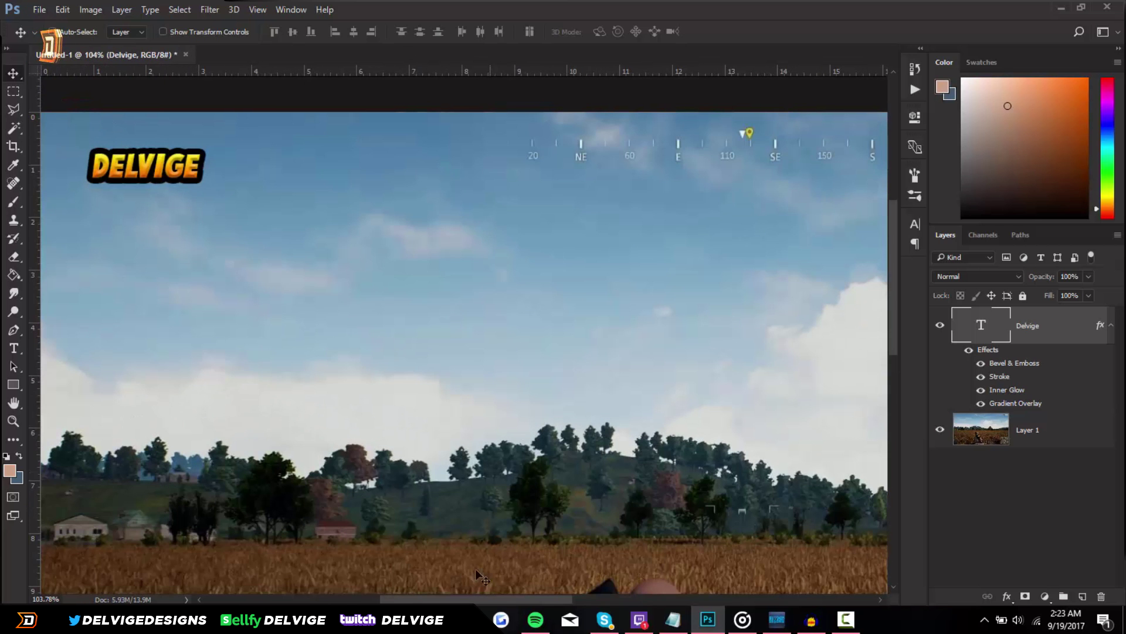
{"action": "left_click_drag", "start_coordinate": [488, 601], "coordinate": [456, 601]}
{"action": "scroll", "coordinate": [274, 153], "scroll_direction": "up", "scroll_amount": 3}
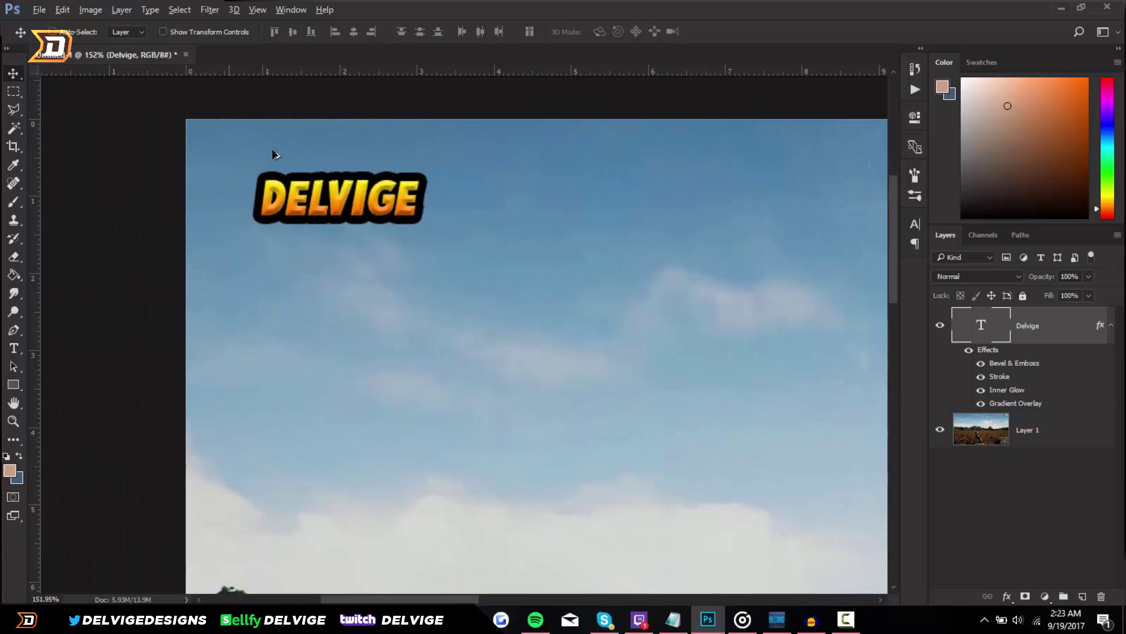
{"action": "mouse_move", "coordinate": [402, 223]}
{"action": "left_mouse_down"}
{"action": "mouse_move", "coordinate": [369, 206]}
{"action": "mouse_move", "coordinate": [393, 231]}
{"action": "left_mouse_up"}
{"action": "scroll", "coordinate": [410, 226], "scroll_direction": "down", "scroll_amount": 3}
{"action": "scroll", "coordinate": [421, 220], "scroll_direction": "up", "scroll_amount": 3}
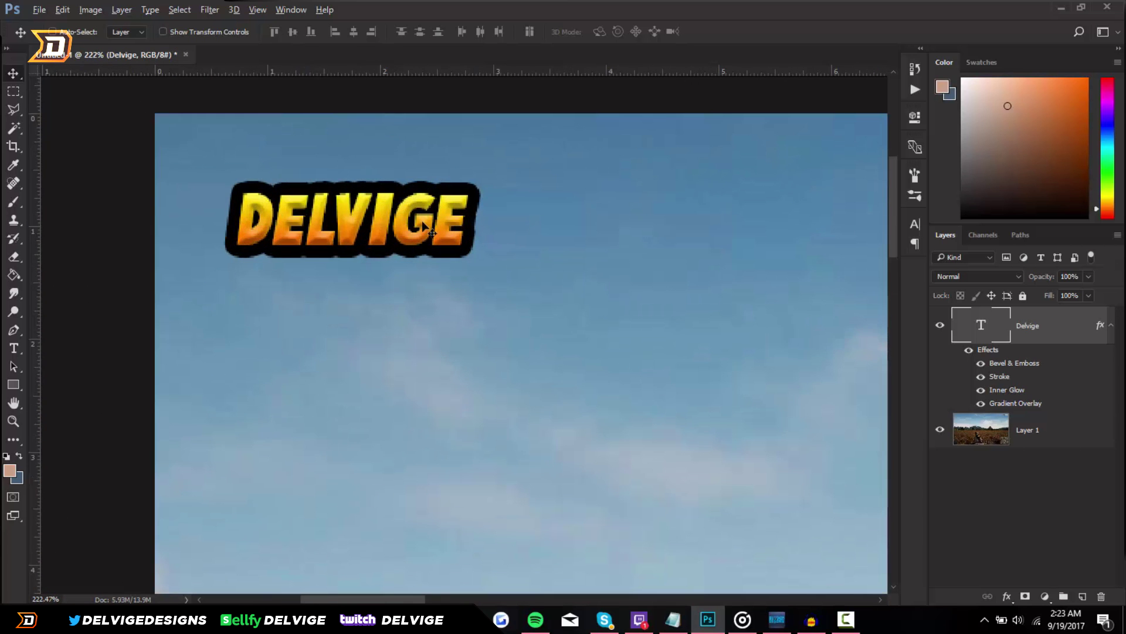
Step: Set the DELVIGE layer's opacity to 90% in Blending Options
{"action": "double_click", "coordinate": [1067, 332]}
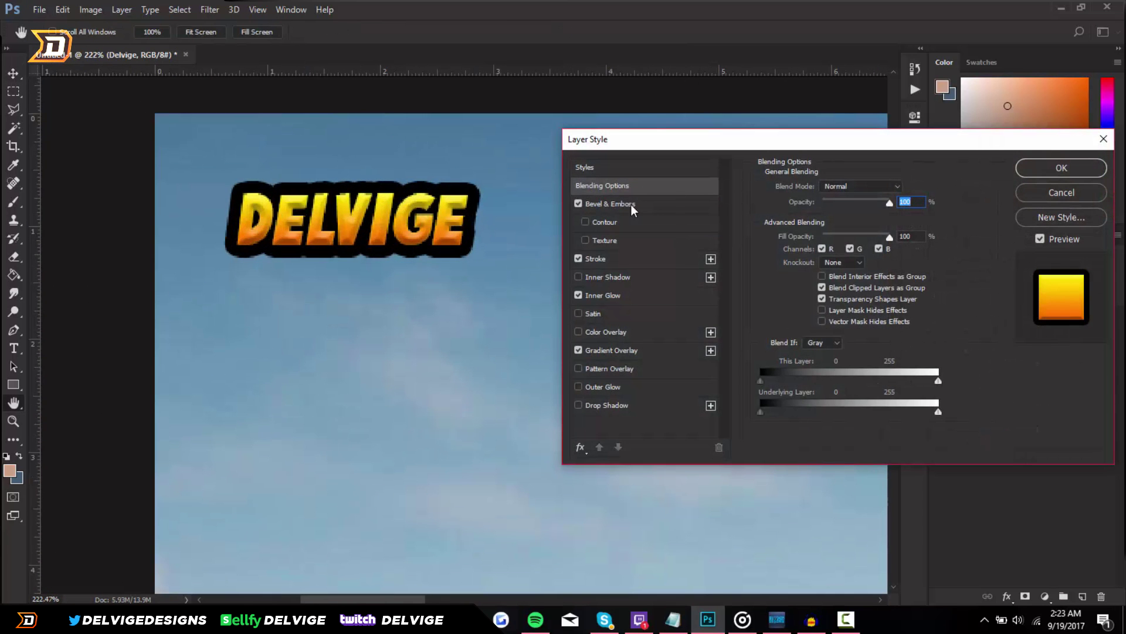
{"action": "left_click", "coordinate": [632, 207]}
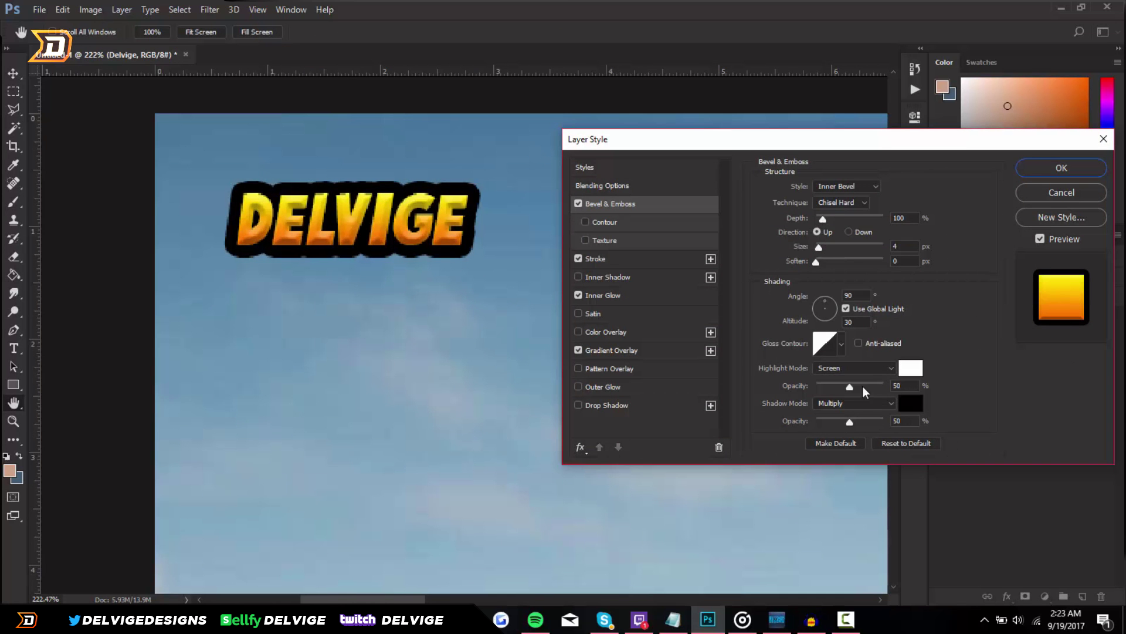
{"action": "left_click", "coordinate": [602, 185]}
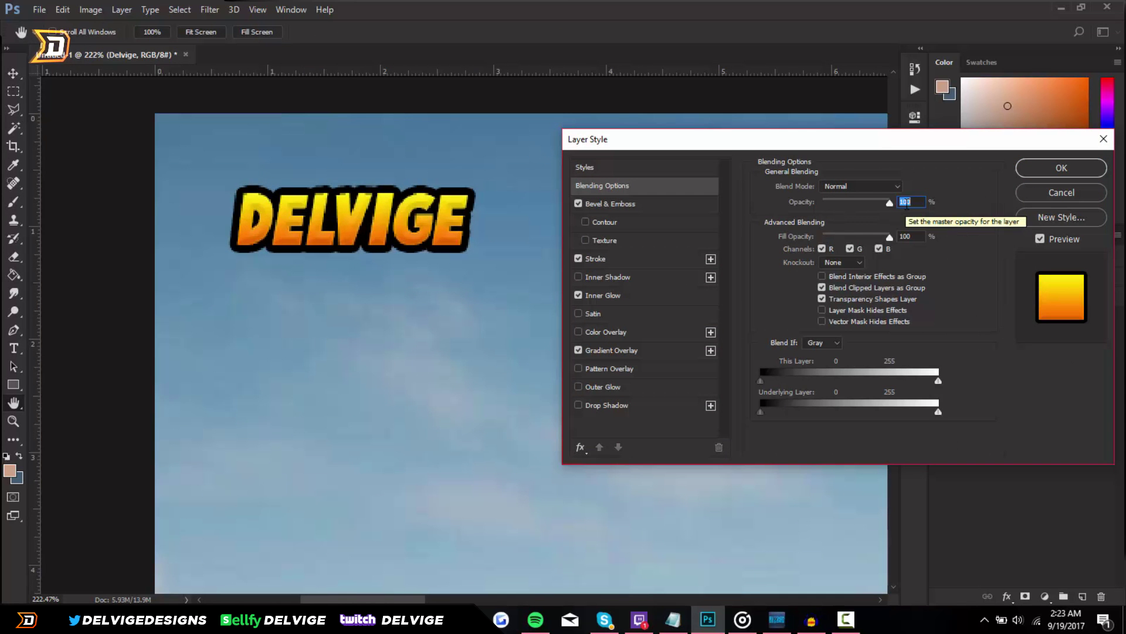
{"action": "type", "text": "90"}
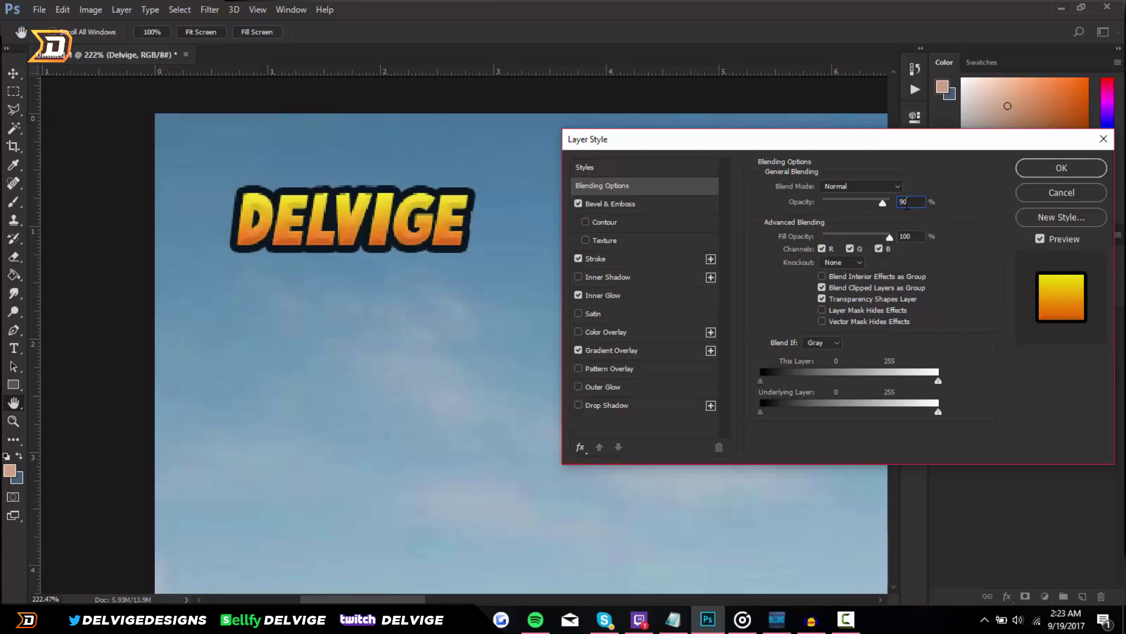
{"action": "left_click", "coordinate": [1058, 170]}
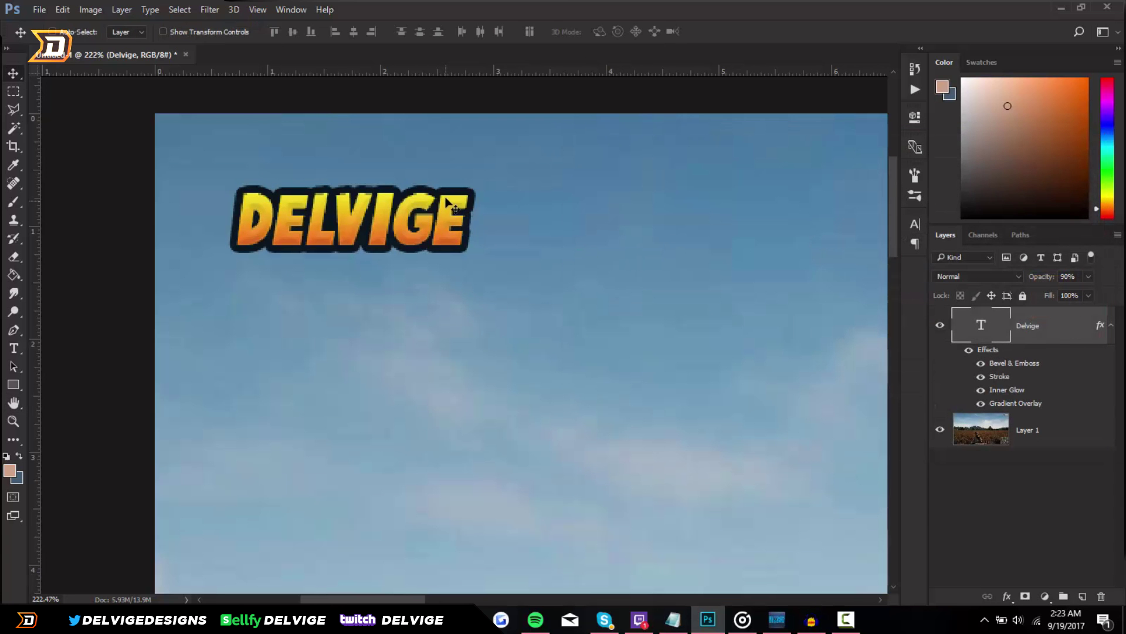
Step: Scale DELVIGE to about 76%, tilt it slightly, and move it into the top-left corner
{"action": "key", "text": "ctrl+0"}
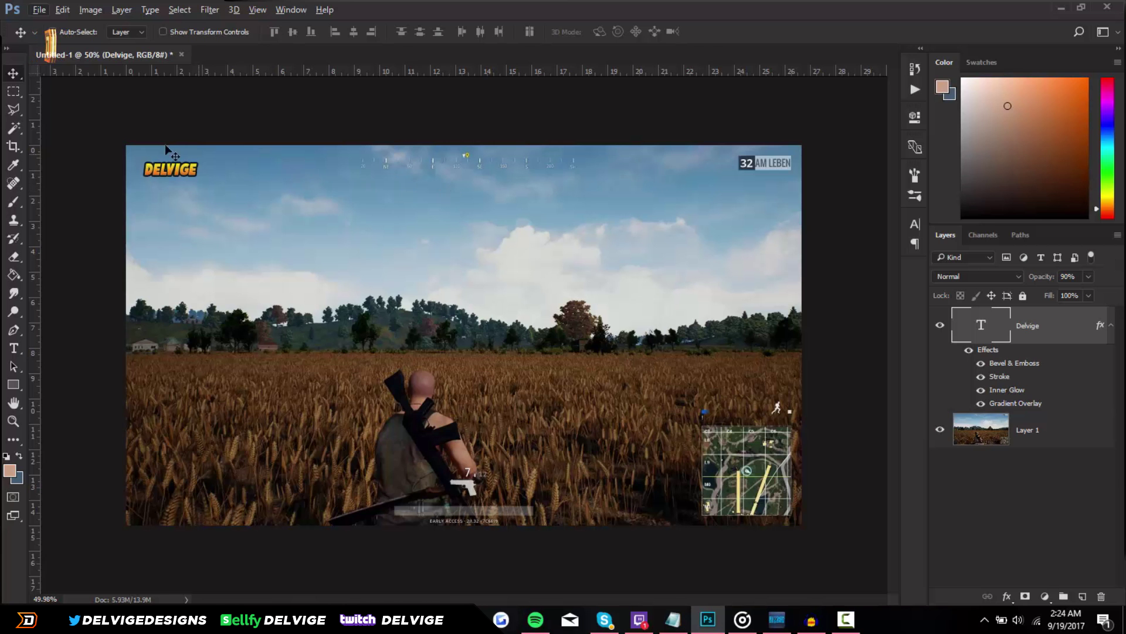
{"action": "scroll", "coordinate": [100, 126], "scroll_direction": "up", "scroll_amount": 3}
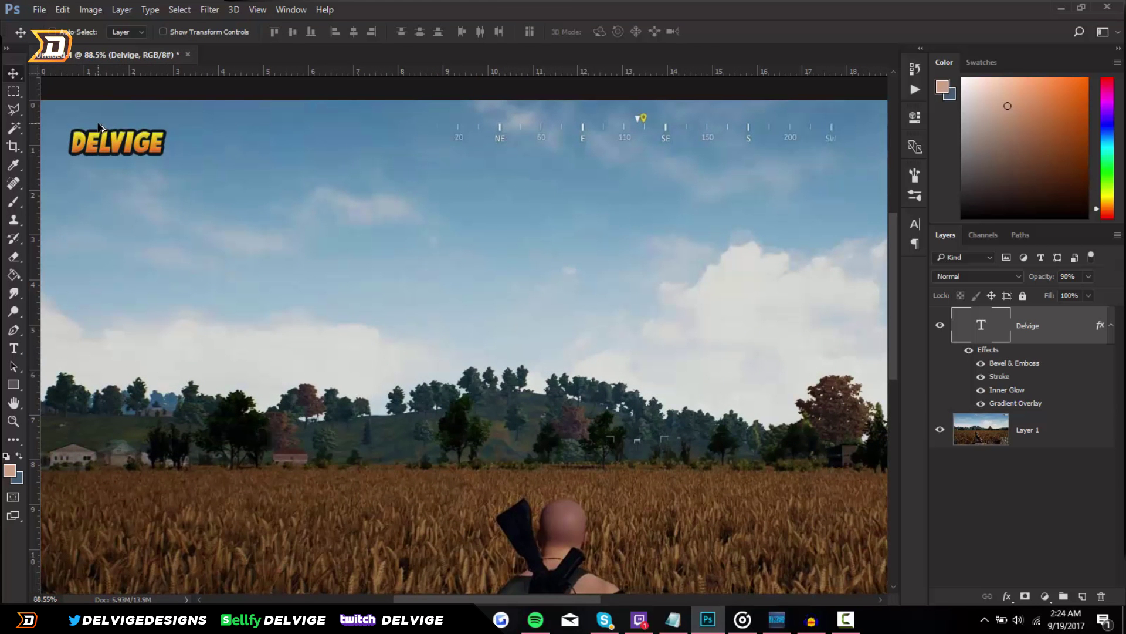
{"action": "scroll", "coordinate": [65, 120], "scroll_direction": "up", "scroll_amount": 3}
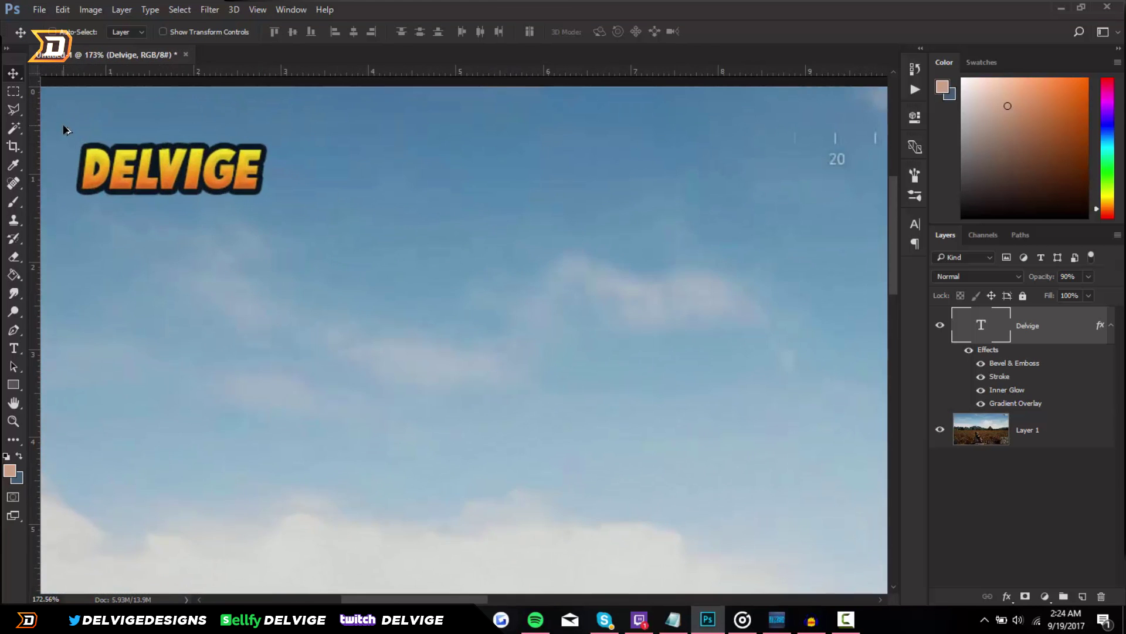
{"action": "left_click_drag", "start_coordinate": [446, 600], "coordinate": [415, 599]}
{"action": "key", "text": "ctrl+t"}
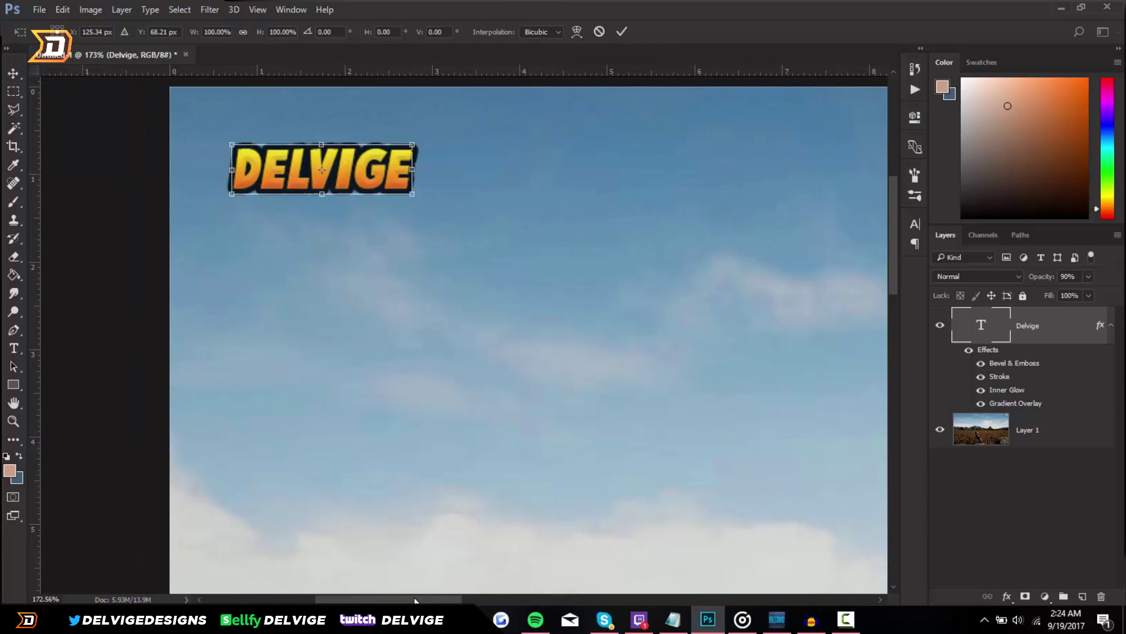
{"action": "left_click_drag", "start_coordinate": [409, 145], "coordinate": [407, 120]}
{"action": "left_click", "coordinate": [614, 33]}
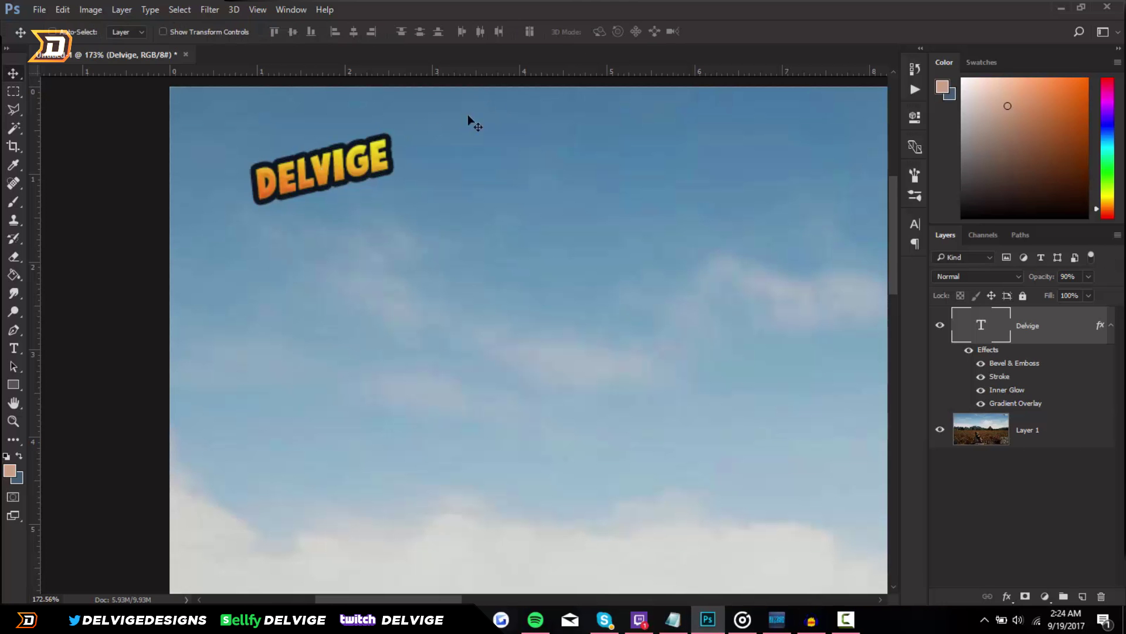
{"action": "left_click_drag", "start_coordinate": [358, 182], "coordinate": [314, 188]}
{"action": "scroll", "coordinate": [339, 222], "scroll_direction": "down", "scroll_amount": 5}
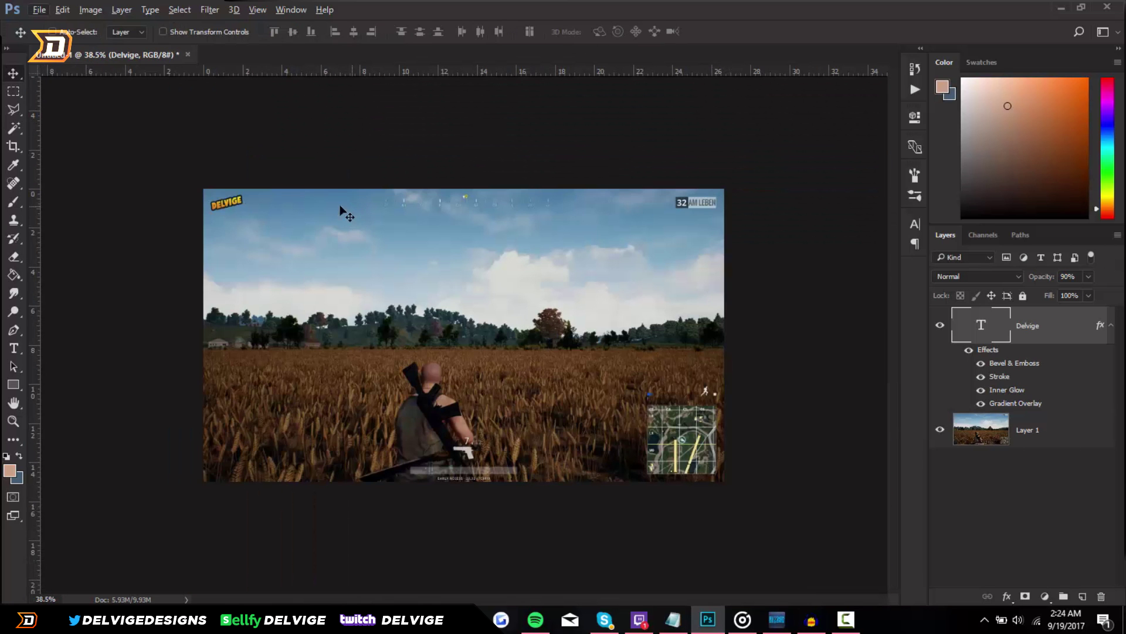